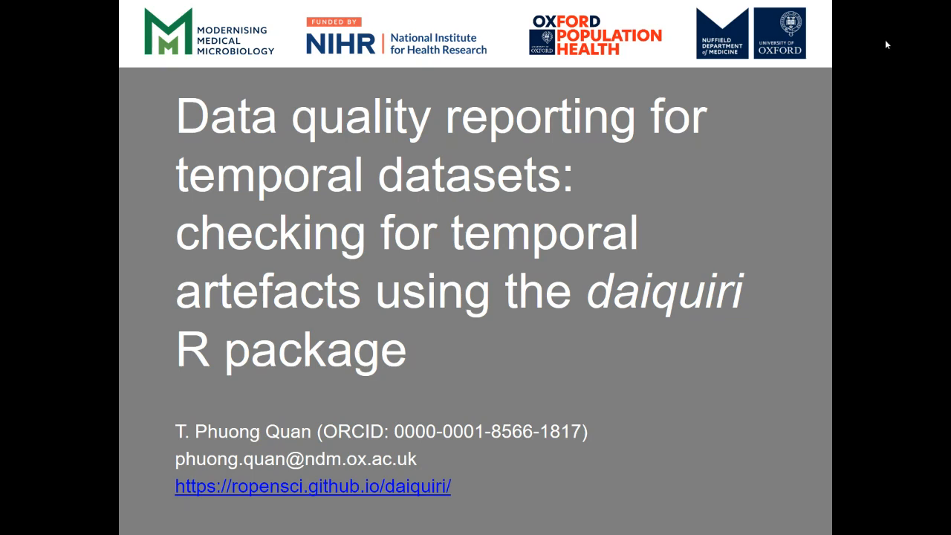
- Advance to the About me slide and reveal its first bullet and logos
left_click(838, 64)
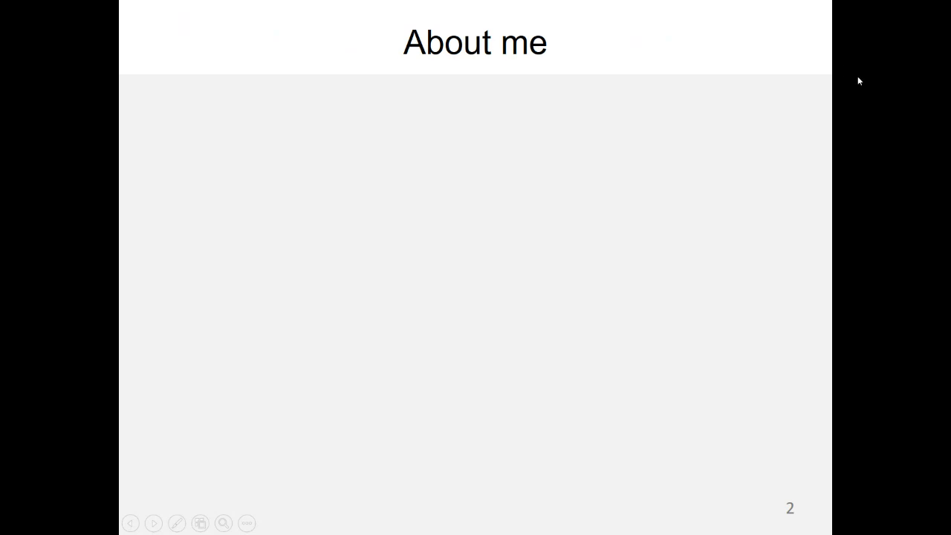
left_click(858, 80)
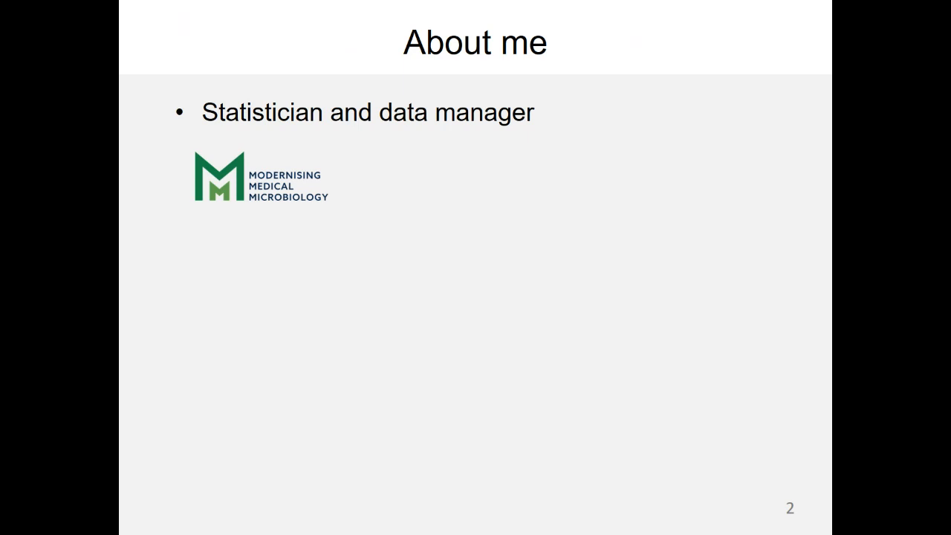
key("space")
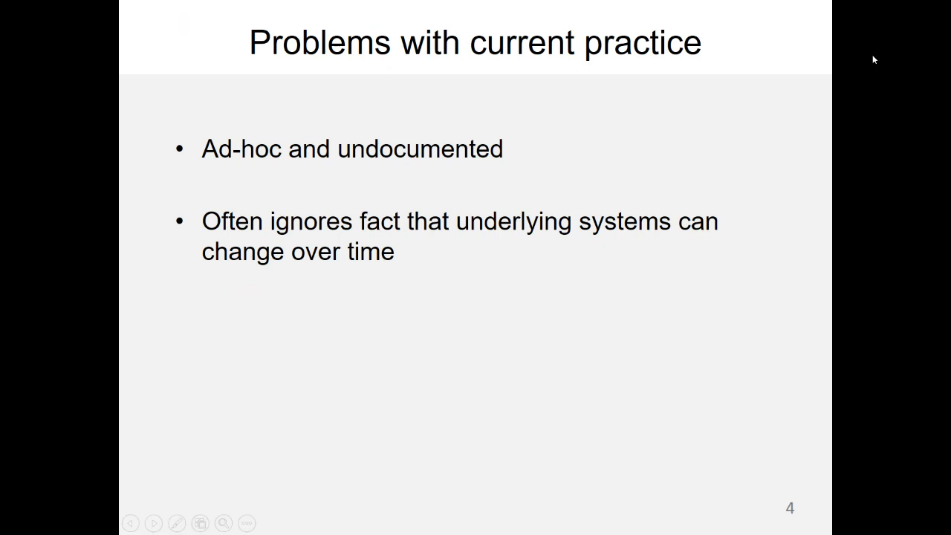
- Reveal the next bullet on the current slide
key("space")
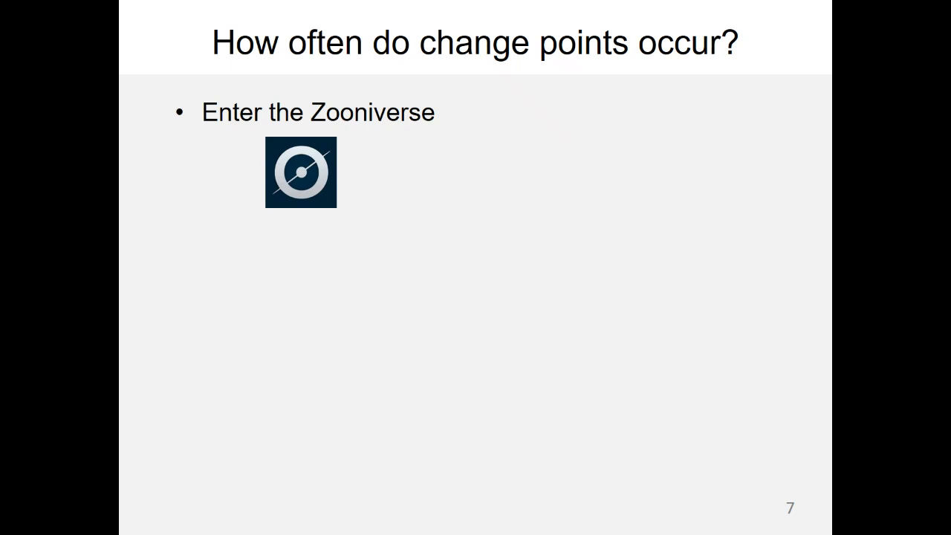
- Reveal the Health Record Hiccups bullet and logo on the change-points slide
key("Right")
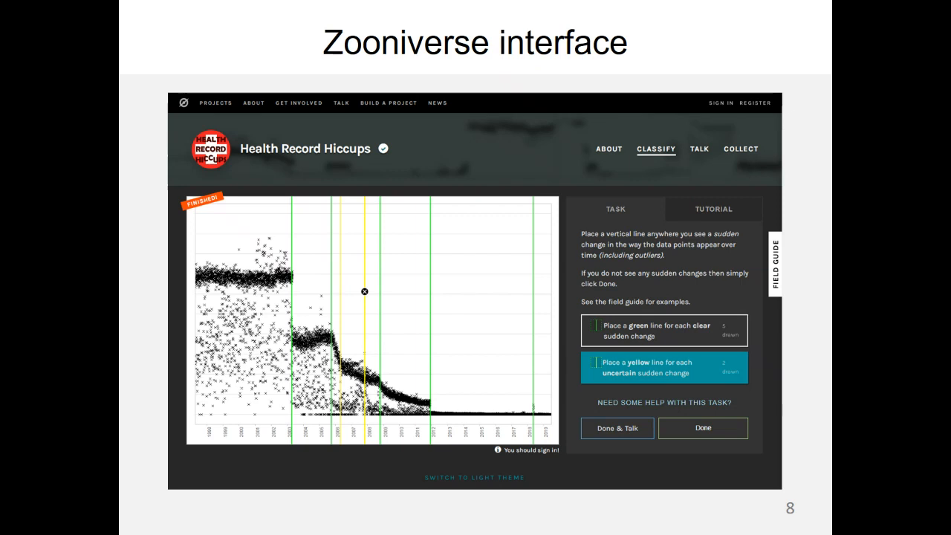
- Show the Health Record Hiccups facts slide with its launch date, volunteer count and completion date bullets
key("Right")
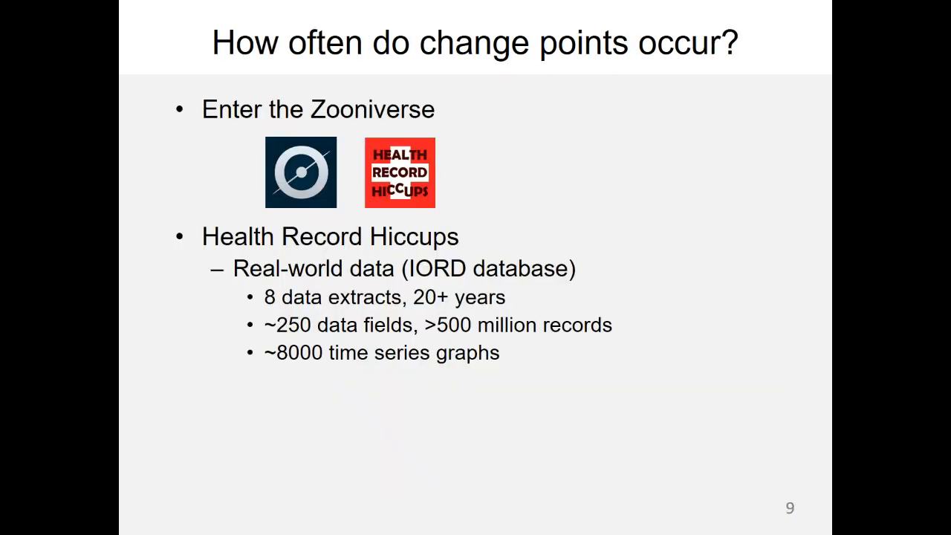
key("Right")
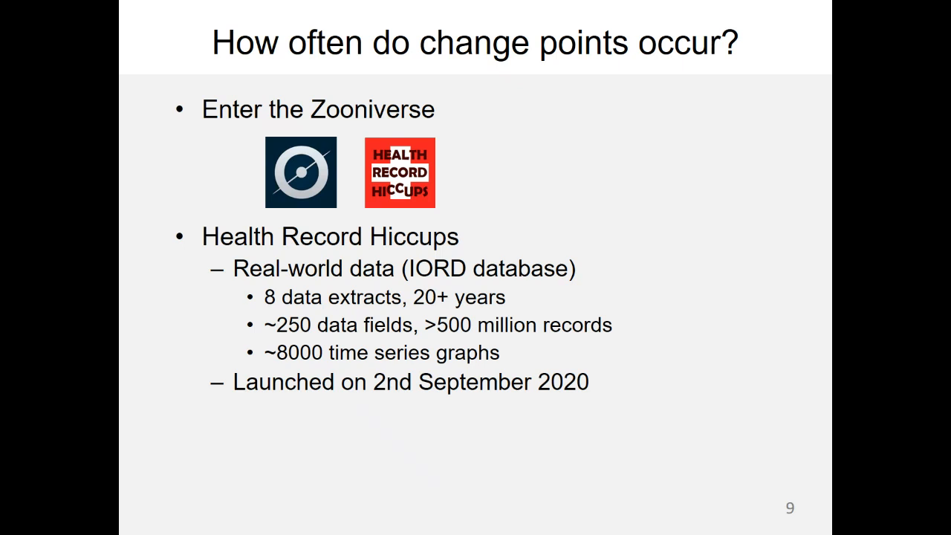
key("Right")
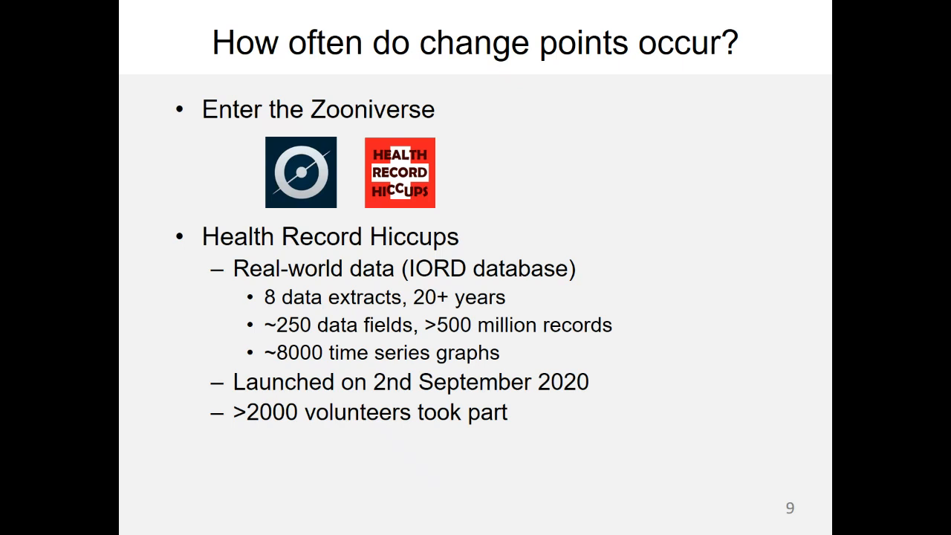
key("space")
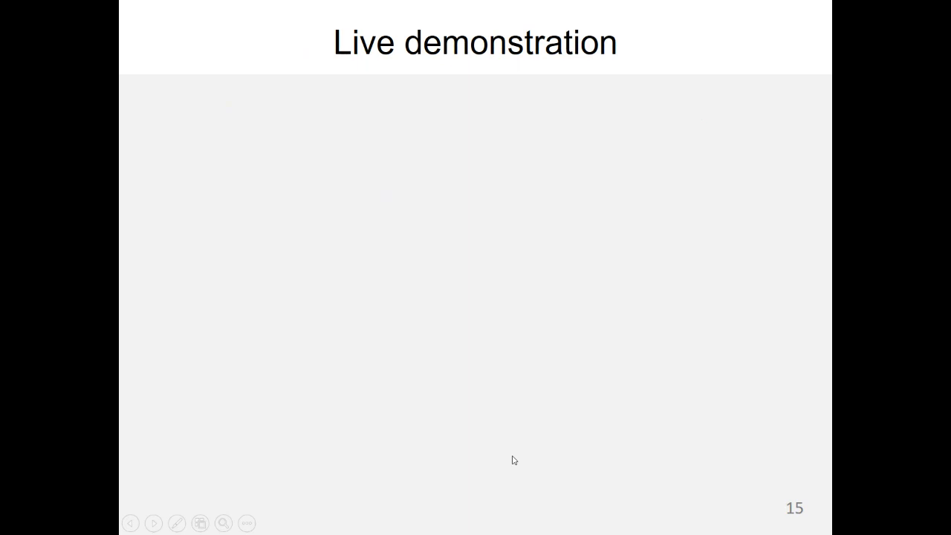
- Switch from the slideshow to the daiqdemo RStudio window via the window switcher
key("alt+Tab")
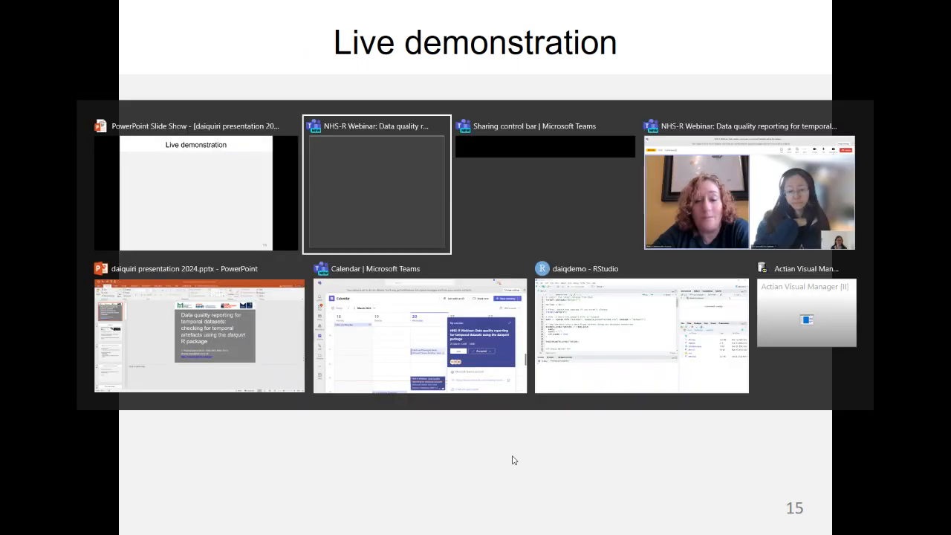
key("Tab")
key("Tab")
key("Tab")
key("Tab")
key("Tab")
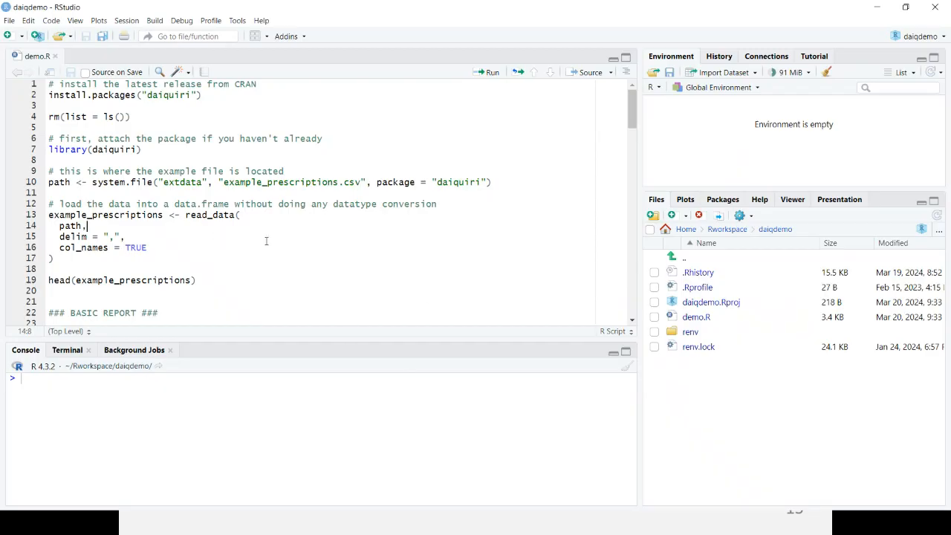
- Attach the daiquiri package and set path to example_prescriptions.csv
left_click(130, 117)
key("Up")
key("Up")
key("shift+Down")
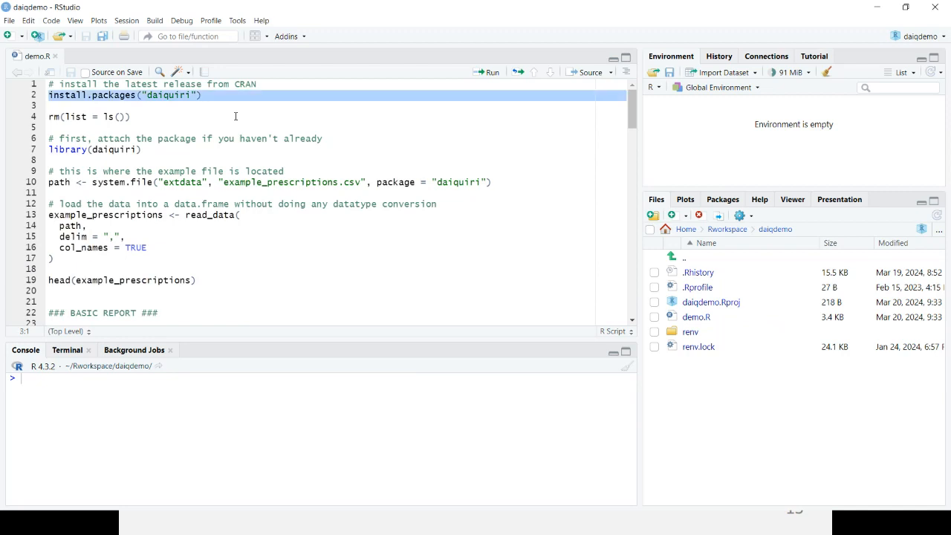
key("Down")
key("Down")
key("Down")
key("Down")
key("shift+Down")
key("ctrl+Return")
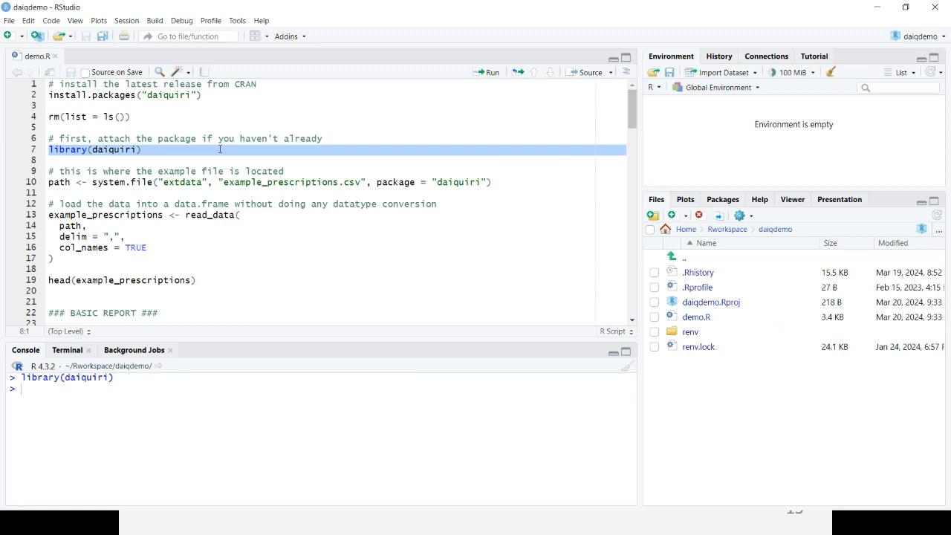
key("Down")
key("Down")
key("shift+Down")
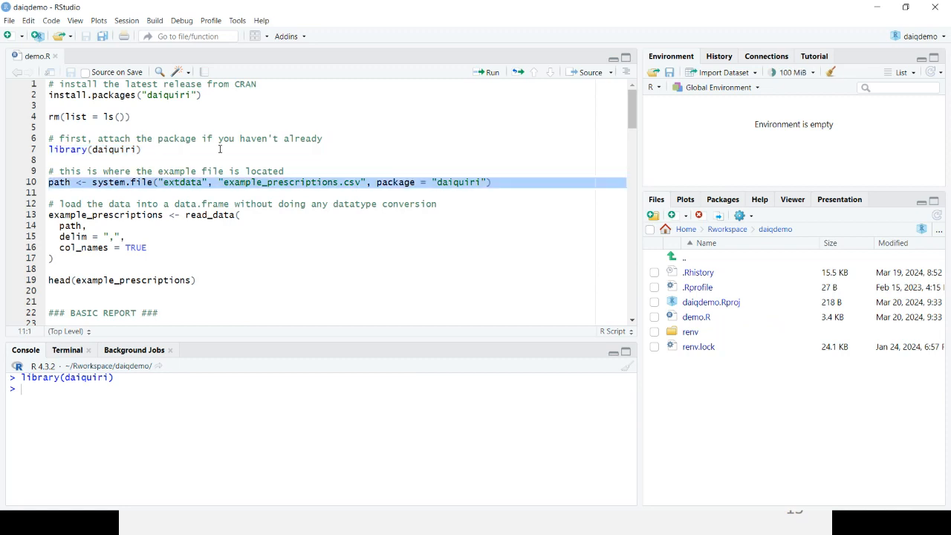
key("ctrl+Return")
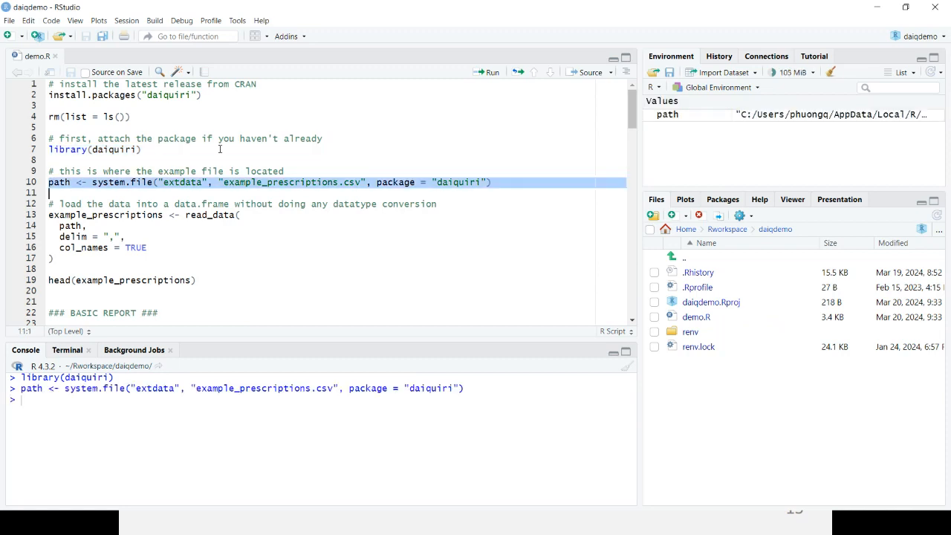
- Load the prescriptions data with read_data (8996 rows, 8 variables) and preview its first six rows with head()
key("Down")
key("Down")
key("shift+Down")
key("shift+Down")
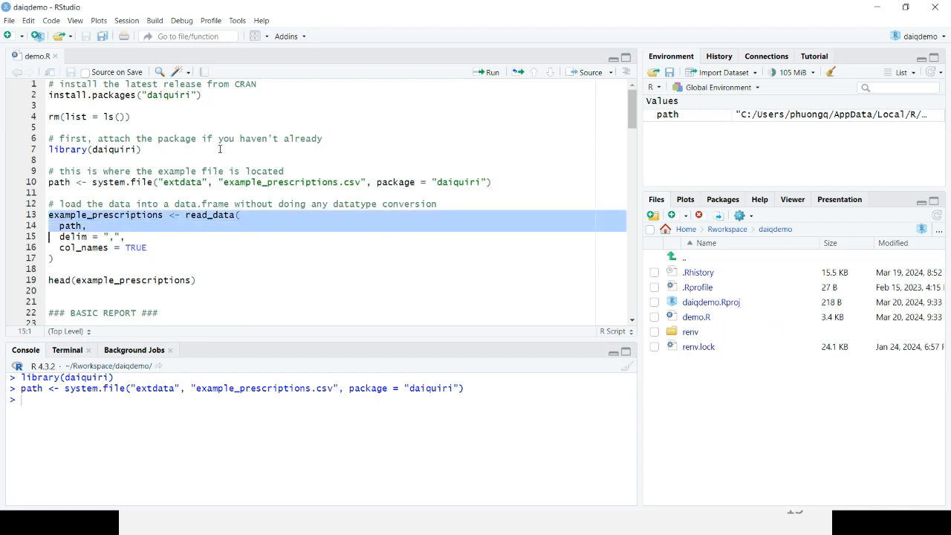
key("shift+Down")
key("shift+Down")
key("shift+Down")
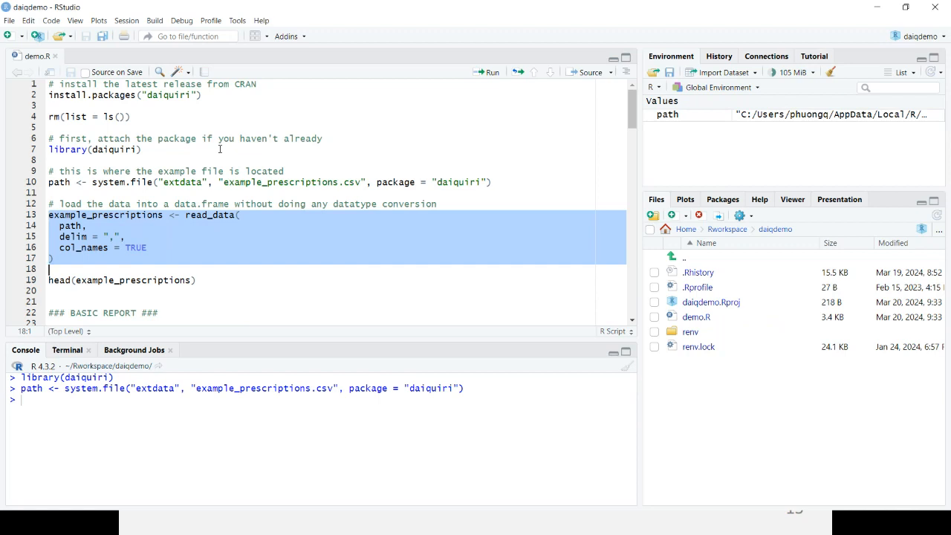
key("ctrl+Return")
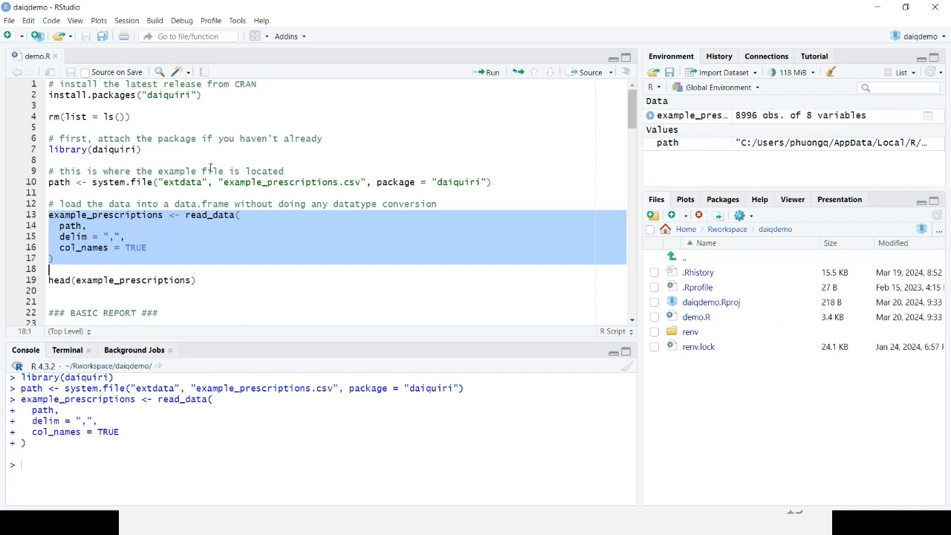
key("Down")
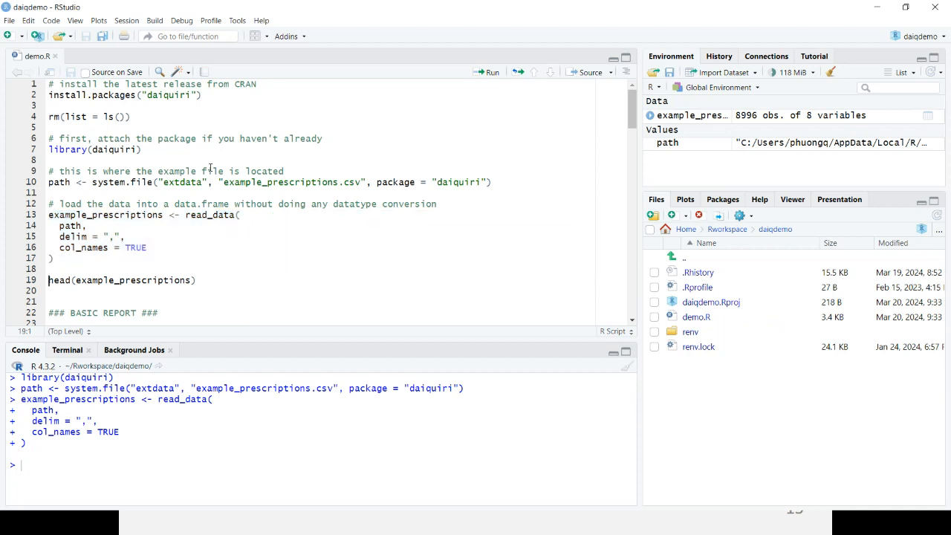
key("ctrl+Return")
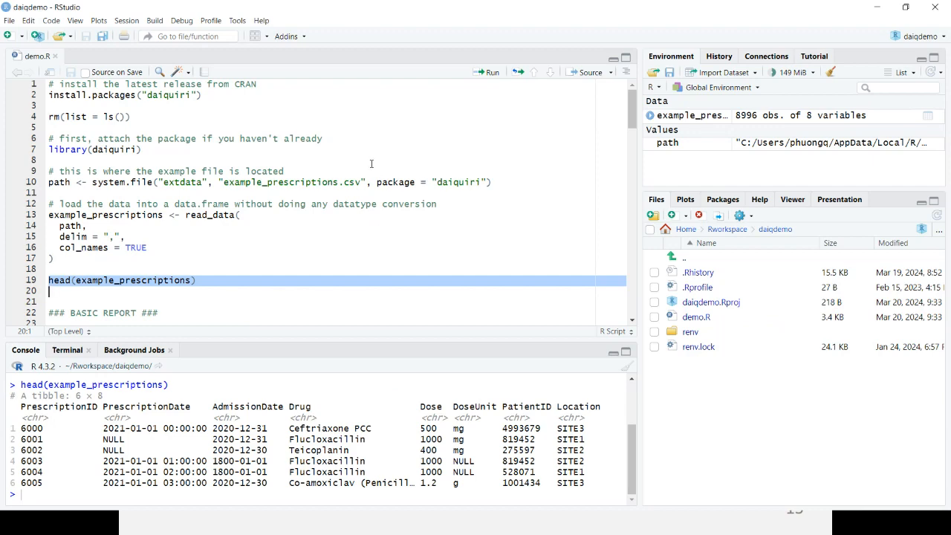
scroll(379, 230, "down", 4)
- Move to the BASIC REPORT section at the start of the field_types() call
left_click(320, 203)
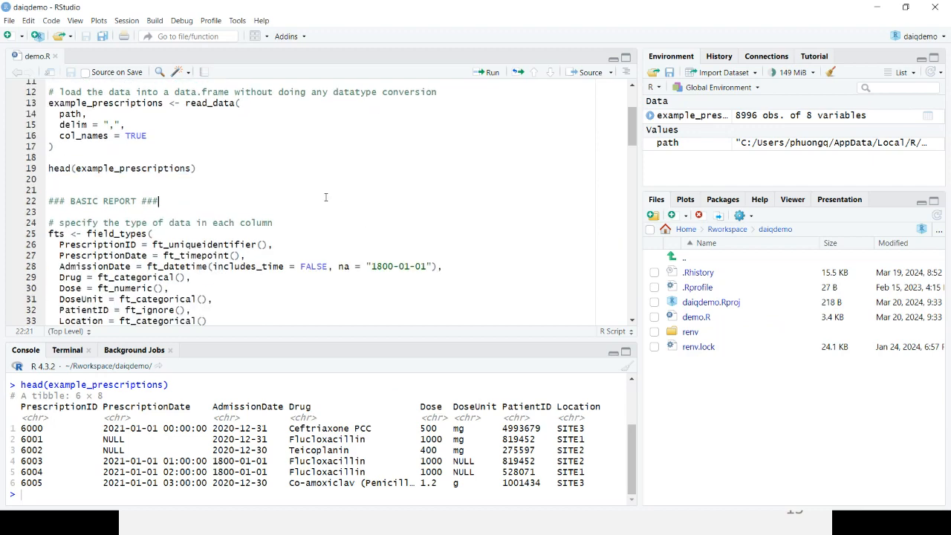
key("Down")
scroll(325, 197, "down", 4)
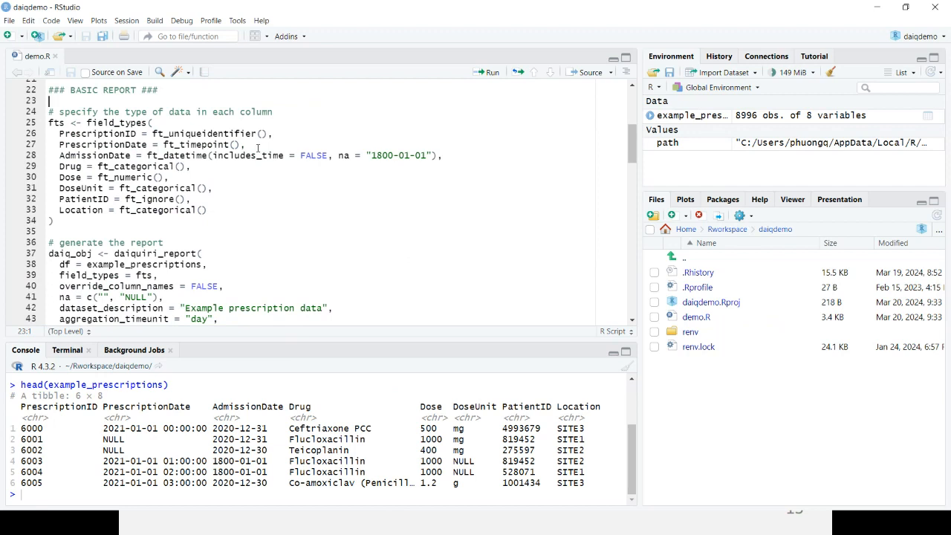
left_click(226, 122)
double_click(204, 136)
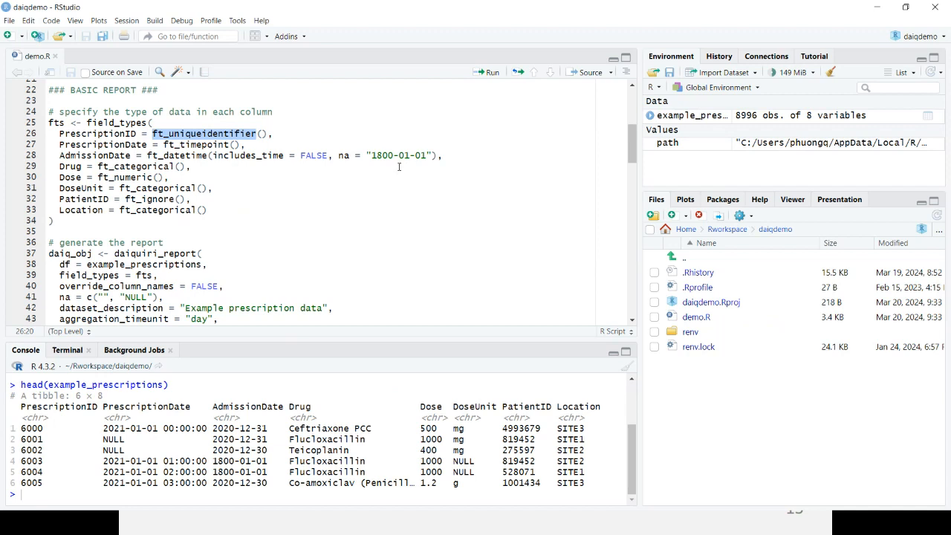
double_click(195, 145)
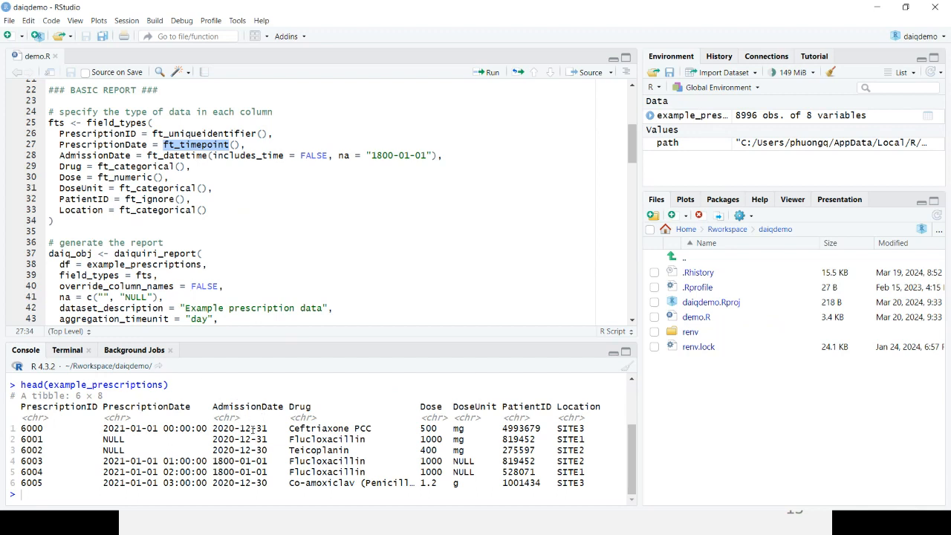
double_click(155, 156)
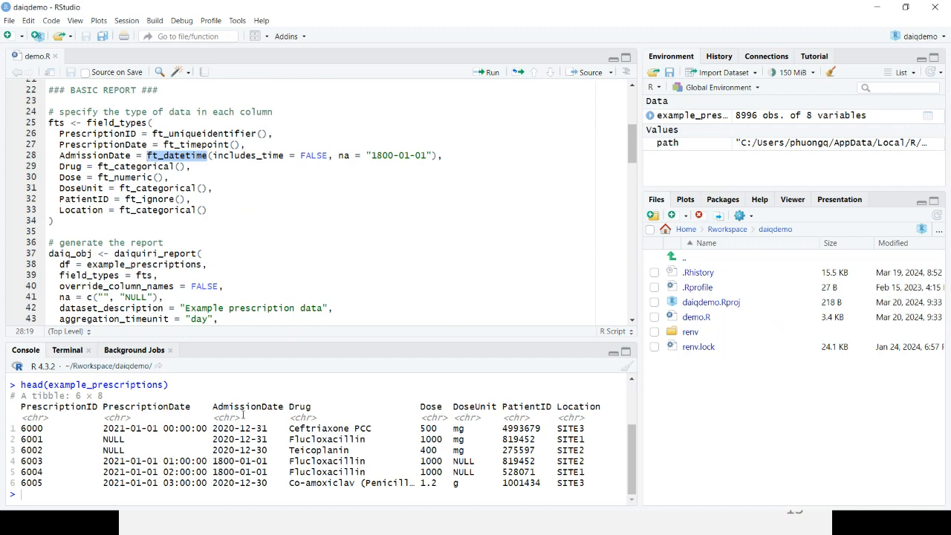
left_click_drag(243, 415, 204, 372)
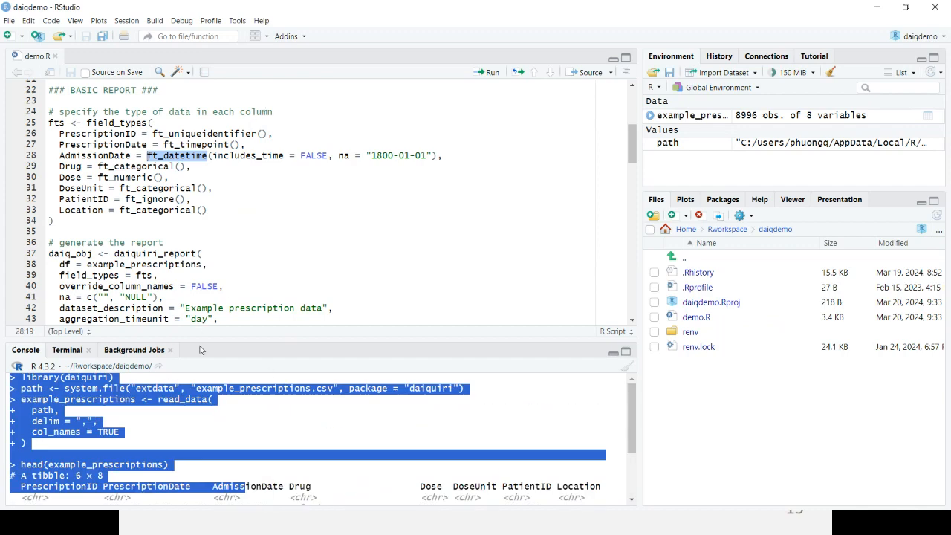
left_click(204, 410)
scroll(204, 411, "down", 3)
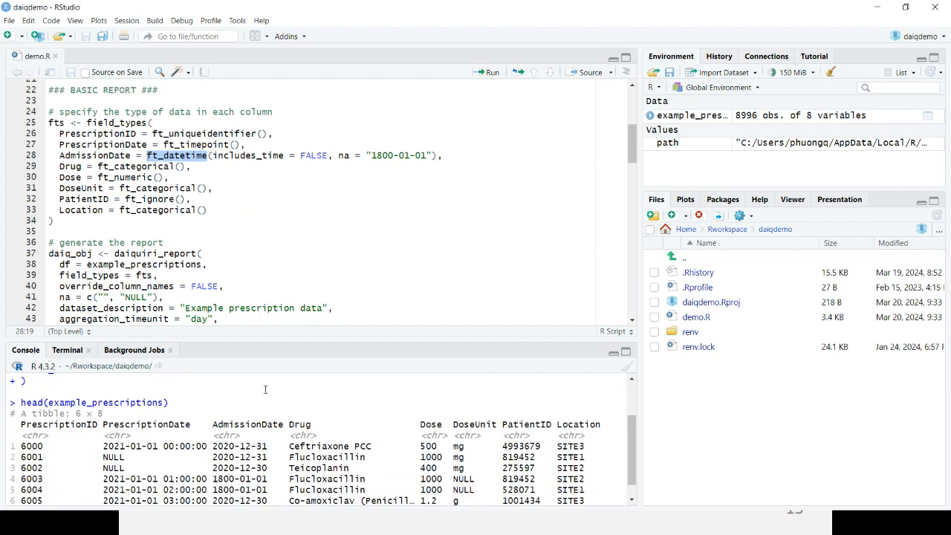
left_click(251, 158)
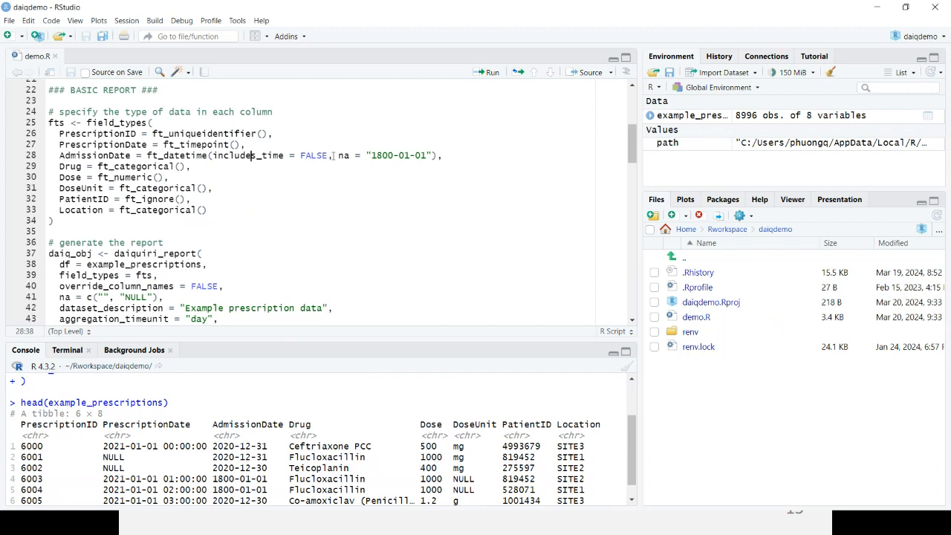
left_click_drag(432, 156, 370, 156)
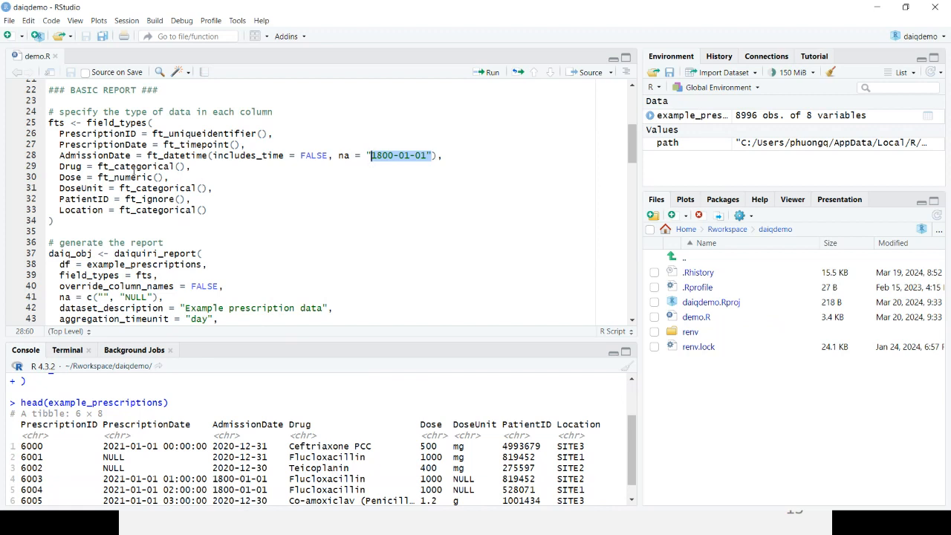
double_click(135, 167)
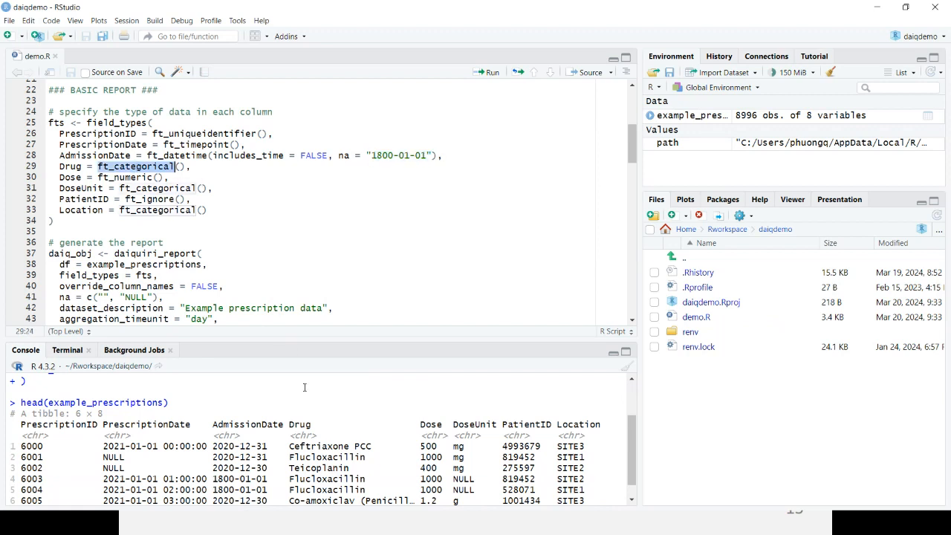
double_click(135, 177)
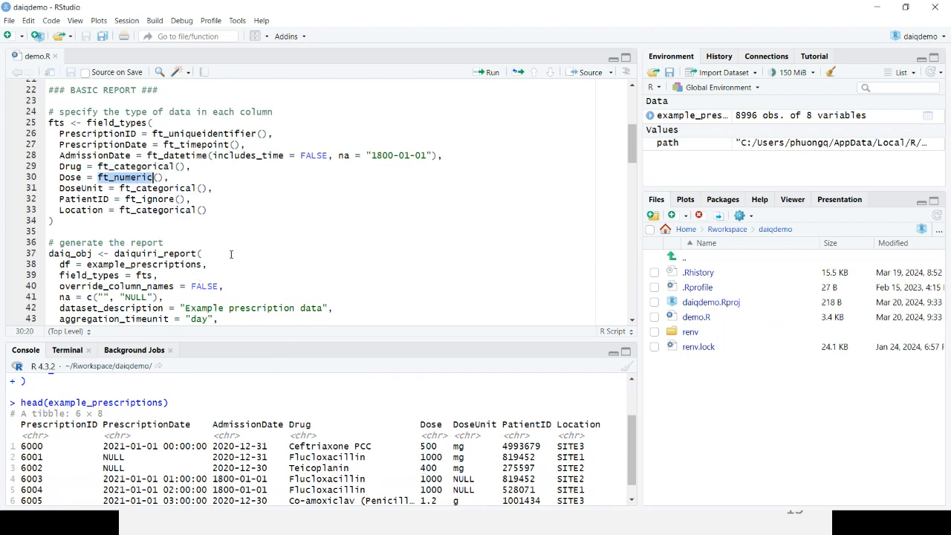
double_click(157, 199)
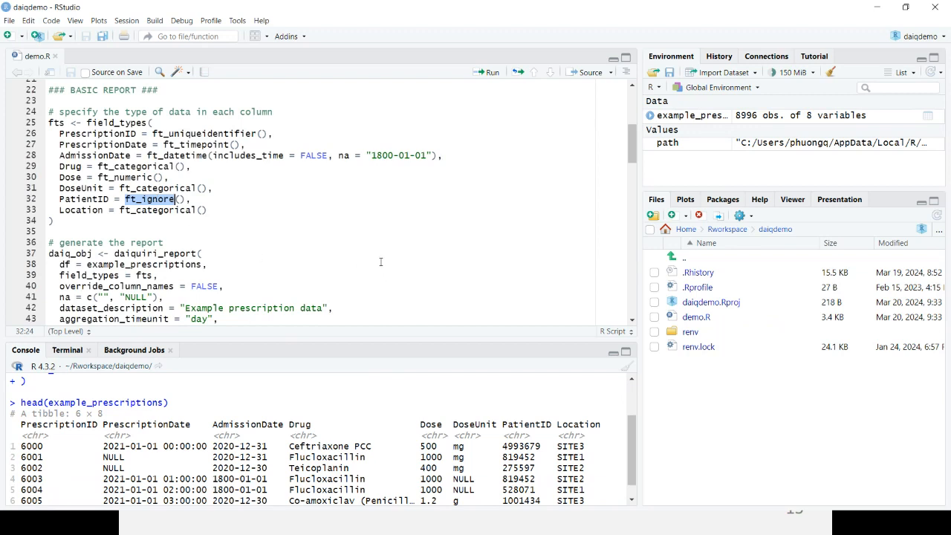
left_click(251, 237)
- Run the fts field_types definition so the list of 8 column types exists in the session
key("shift+Up")
key("shift+Up")
key("shift+Up")
key("shift+Up")
key("shift+Up")
key("shift+Up")
key("shift+Up")
key("shift+Up")
key("ctrl+Return")
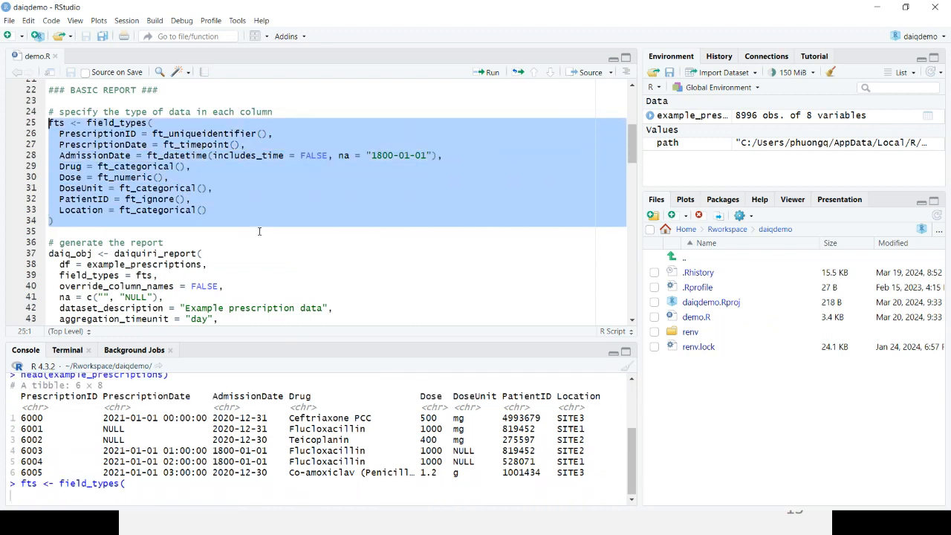
key("Down")
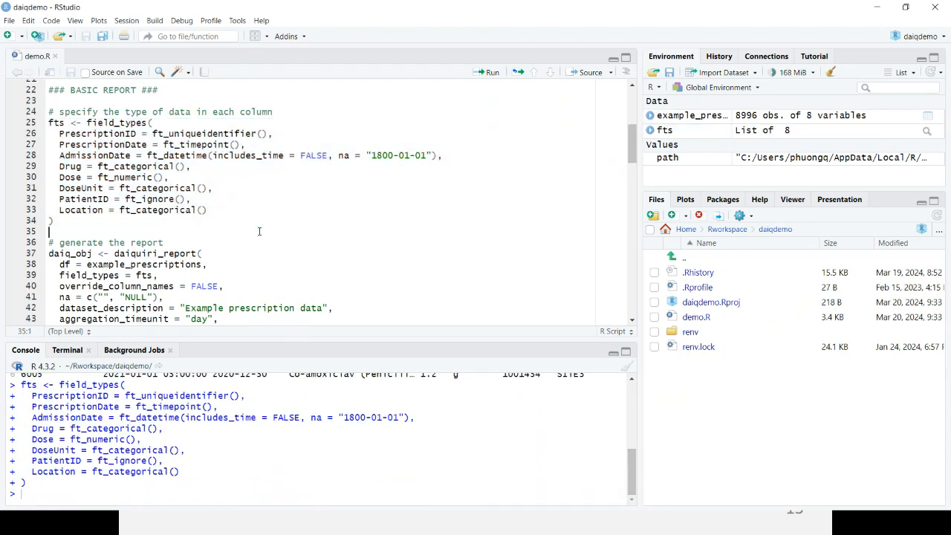
key("Down")
key("Down")
key("Down")
left_click_drag(631, 141, 632, 157)
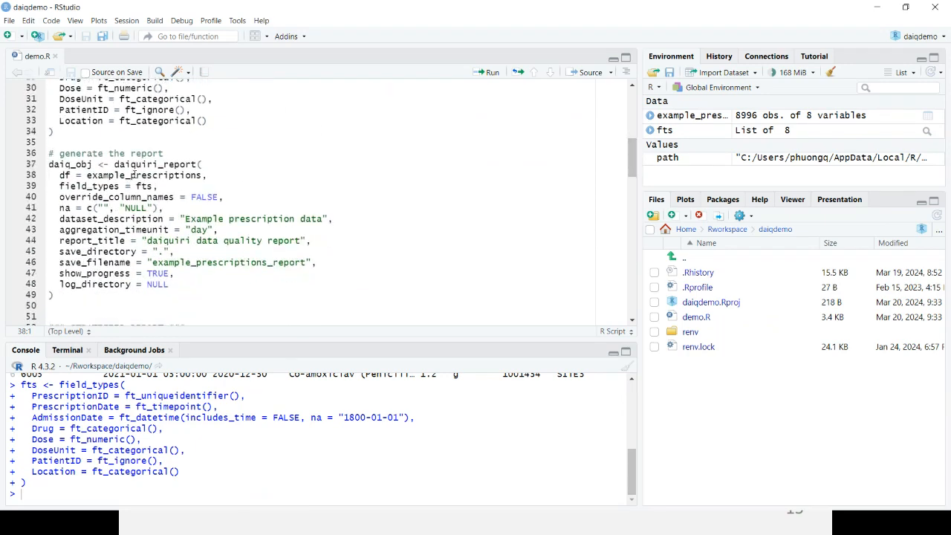
double_click(138, 165)
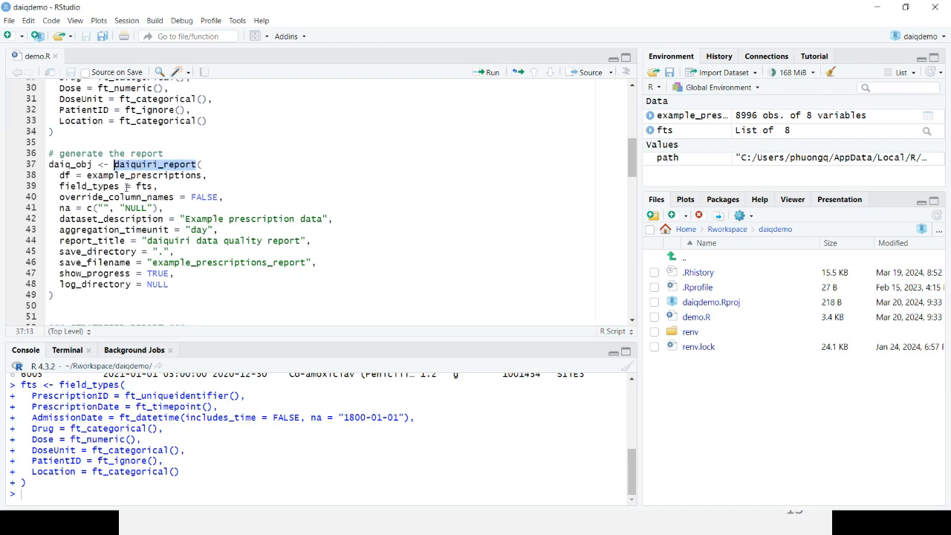
double_click(158, 176)
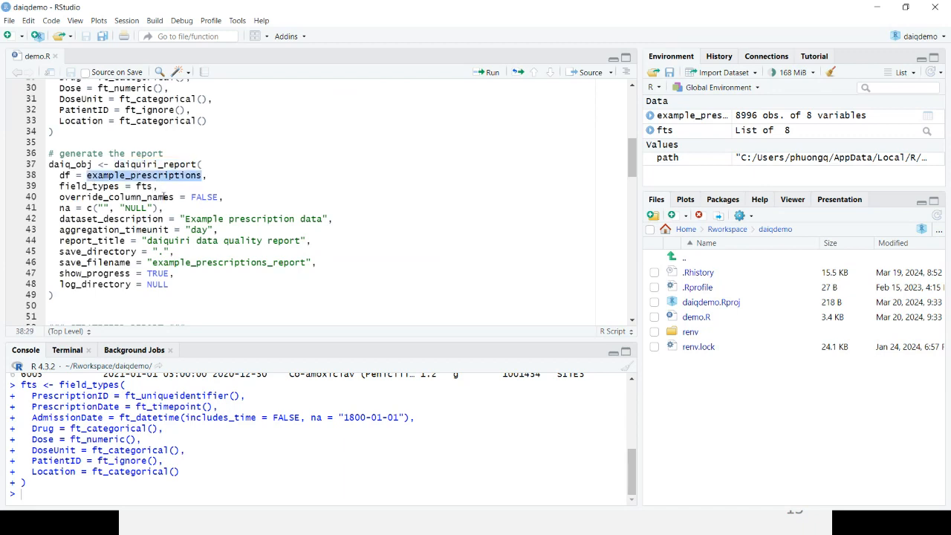
double_click(146, 187)
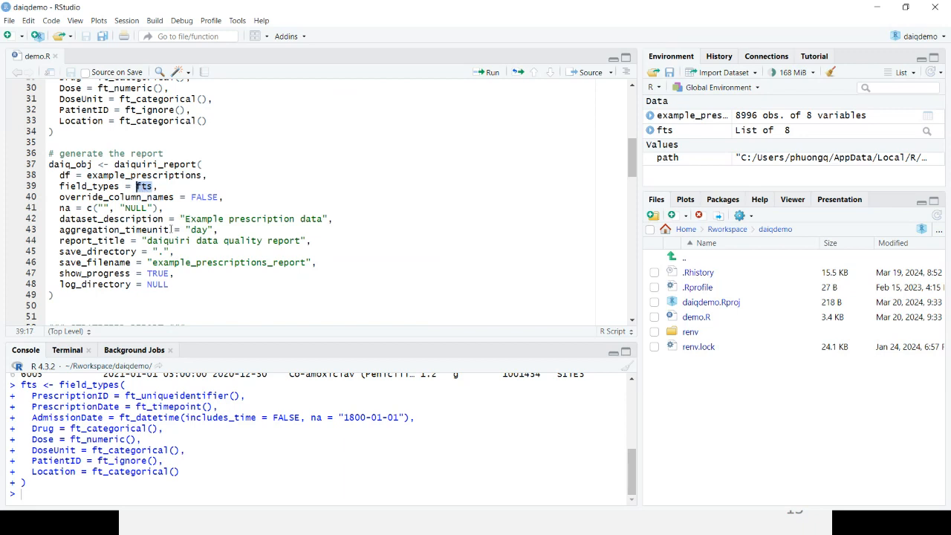
left_click_drag(157, 208, 92, 208)
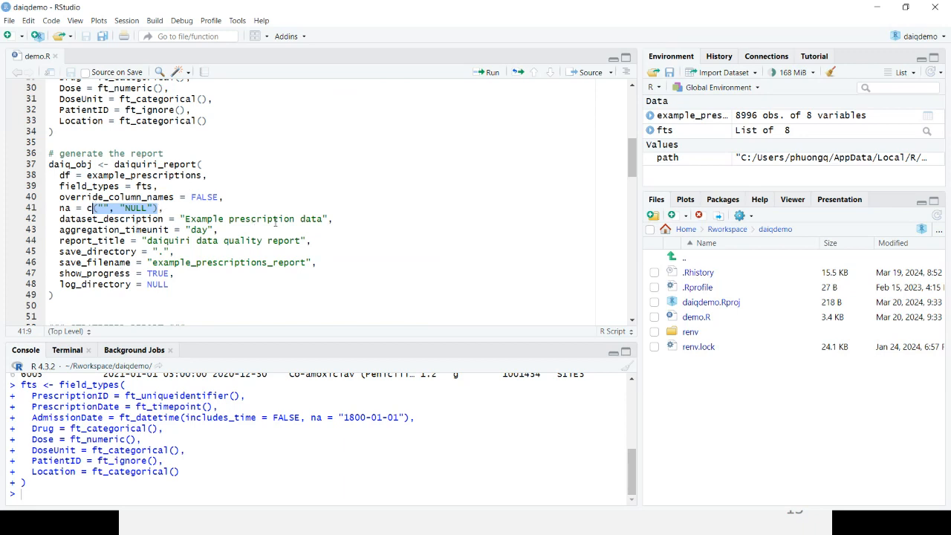
double_click(157, 230)
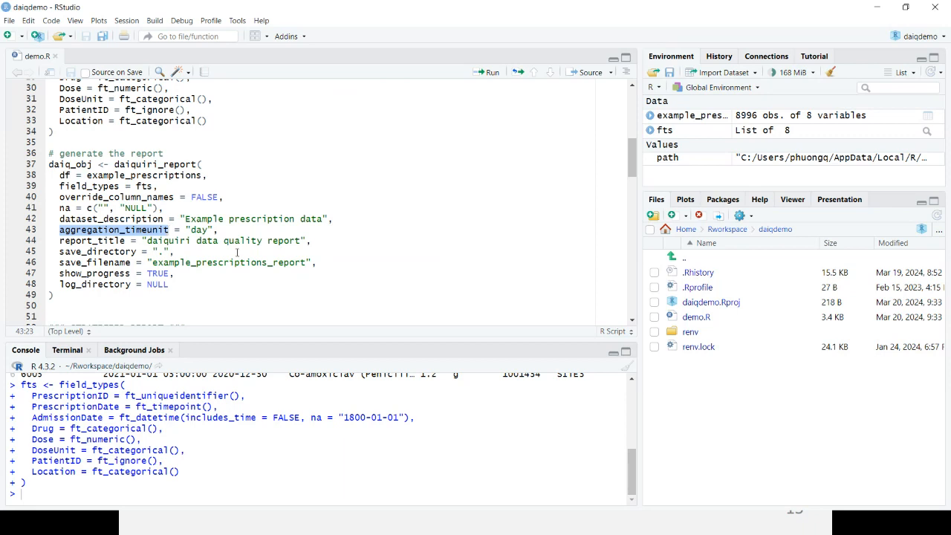
left_click(177, 253)
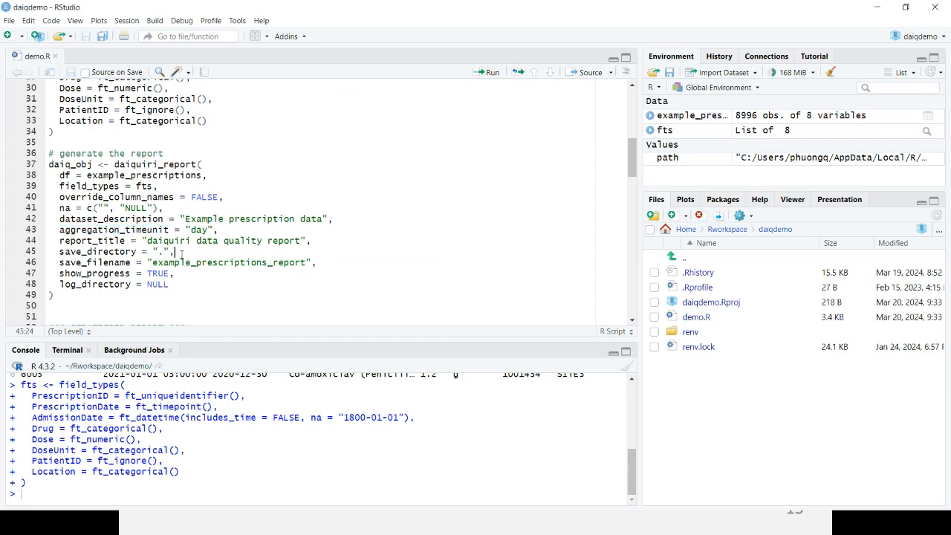
double_click(160, 252)
- Run the daiquiri_report() block and bring up options for the generated html report in Files
left_click_drag(60, 296, 48, 154)
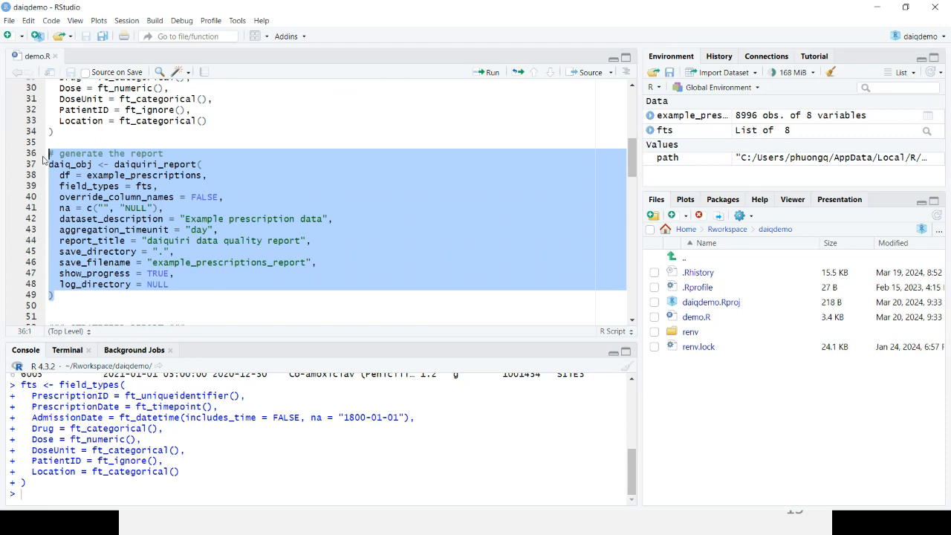
key("ctrl+Return")
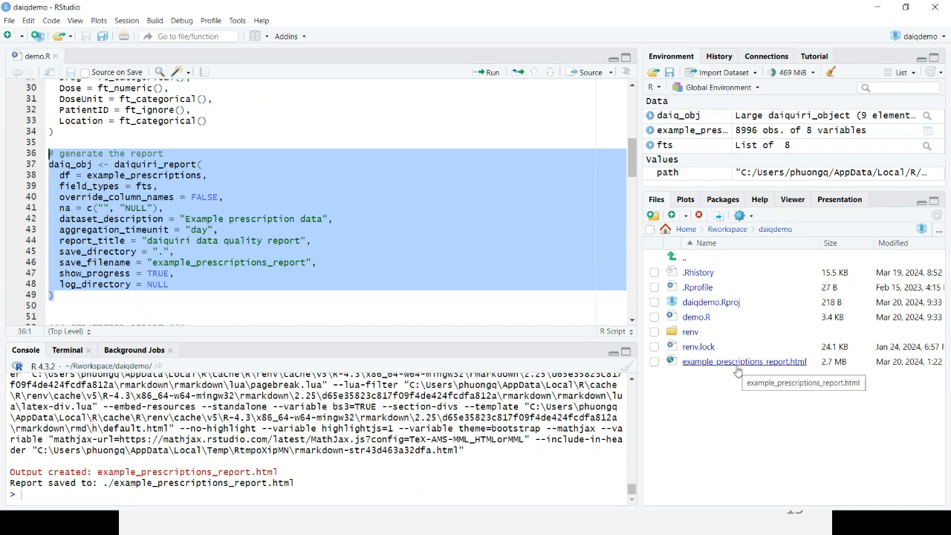
left_click(740, 365)
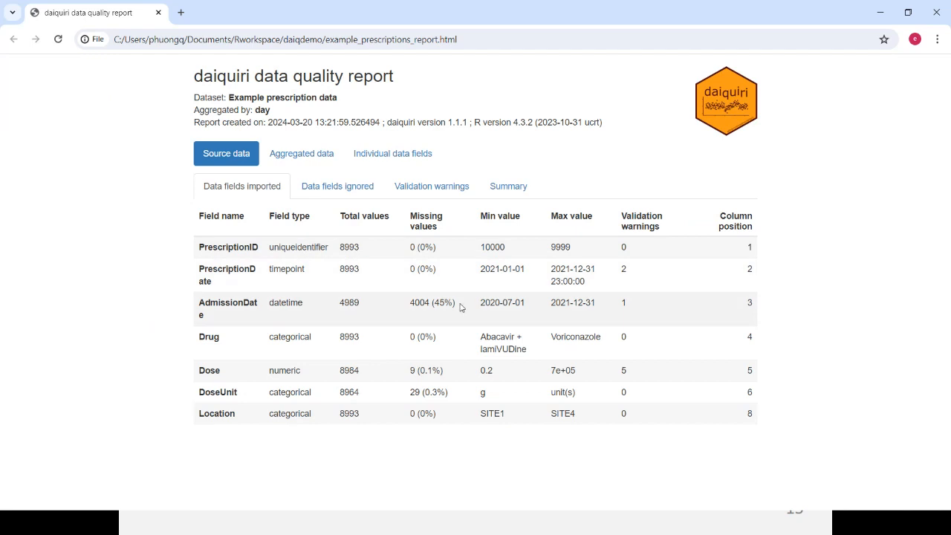
left_click_drag(455, 303, 410, 303)
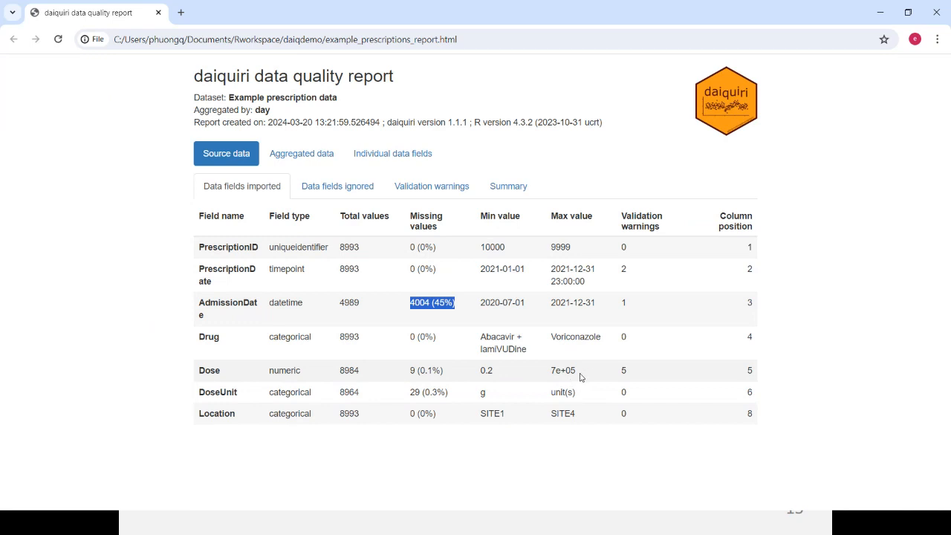
left_click_drag(578, 375, 550, 376)
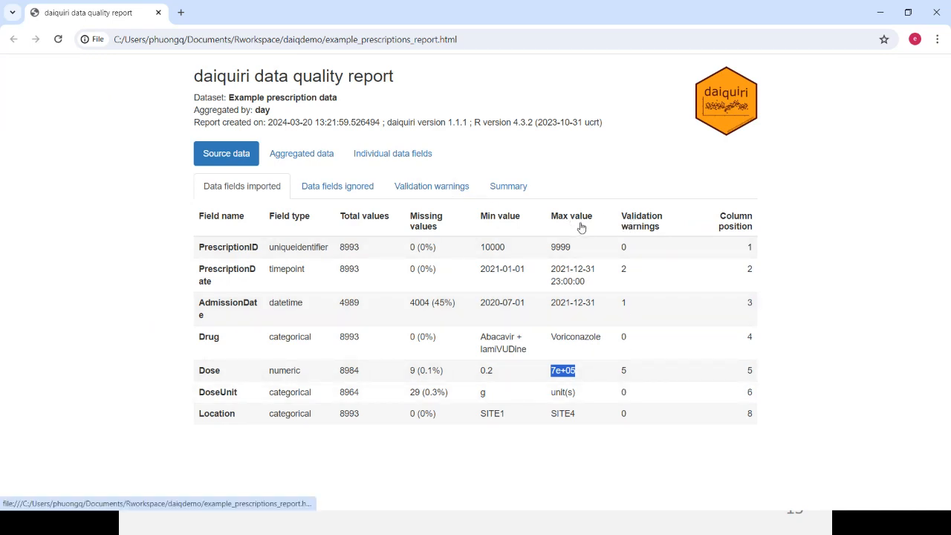
left_click(443, 192)
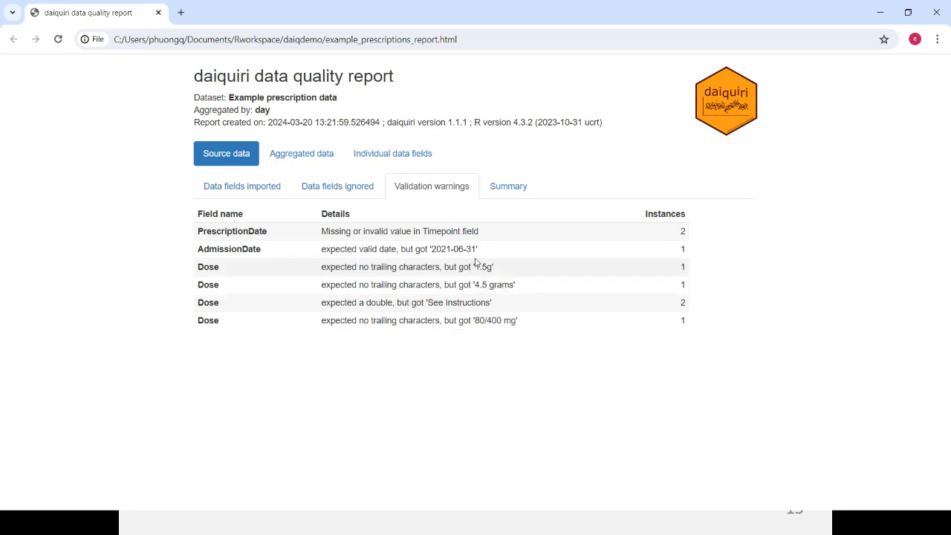
left_click_drag(480, 249, 429, 249)
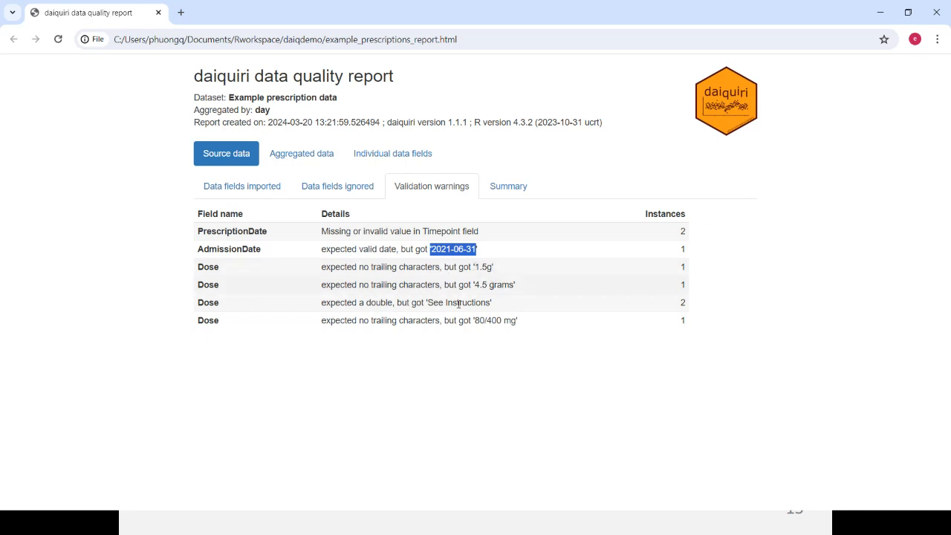
left_click(476, 320)
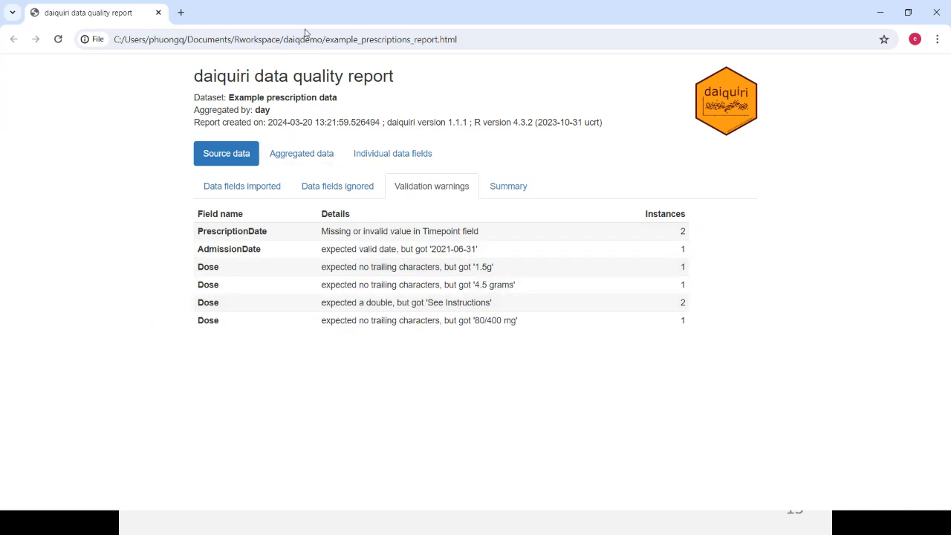
- Show the Aggregated data view with per-day Values present charts for each field
left_click(292, 154)
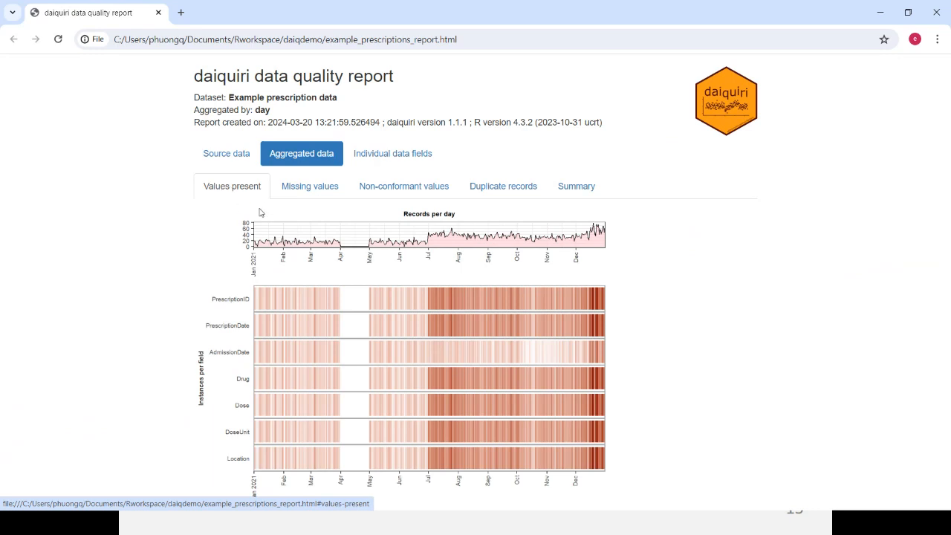
- Review daily missing-value charts and the imported fields table, noting AdmissionDate's missing percentage
left_click(316, 193)
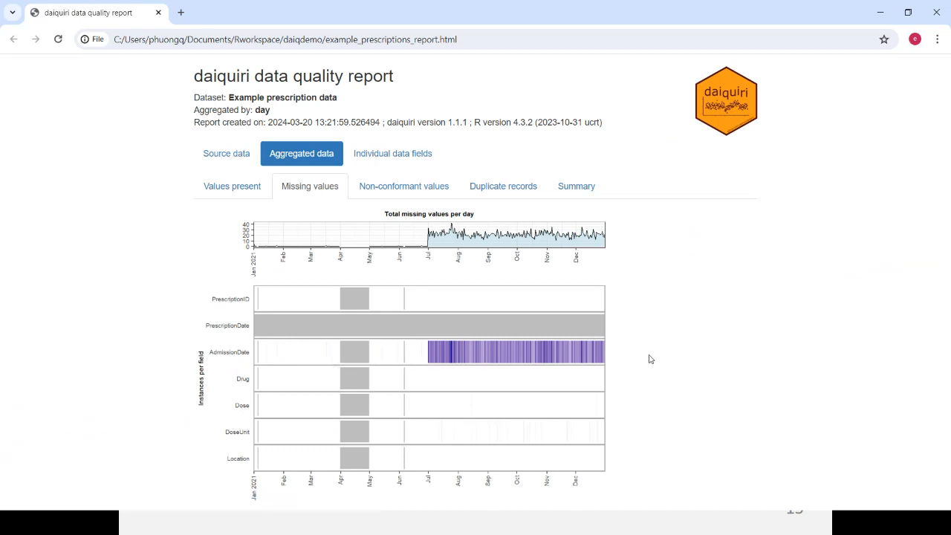
left_click(226, 153)
left_click(223, 186)
double_click(444, 303)
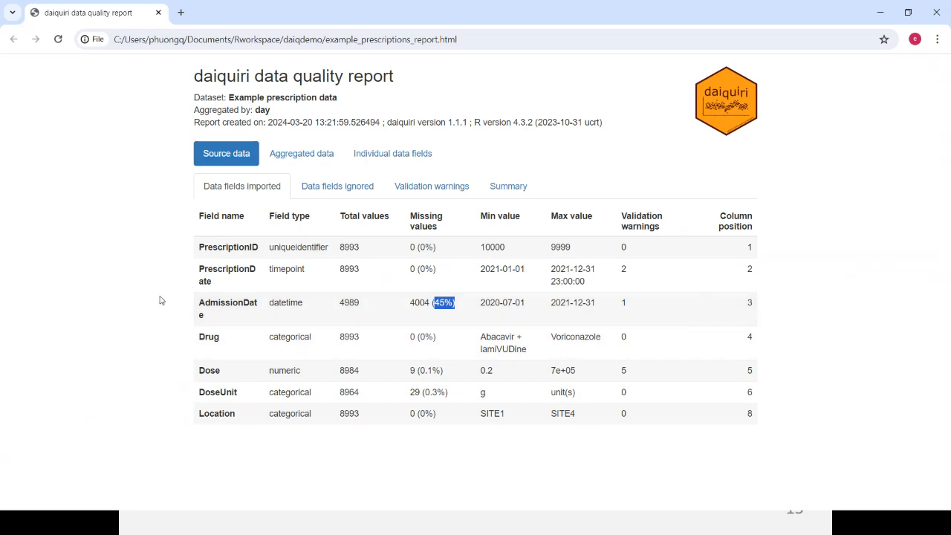
left_click(312, 153)
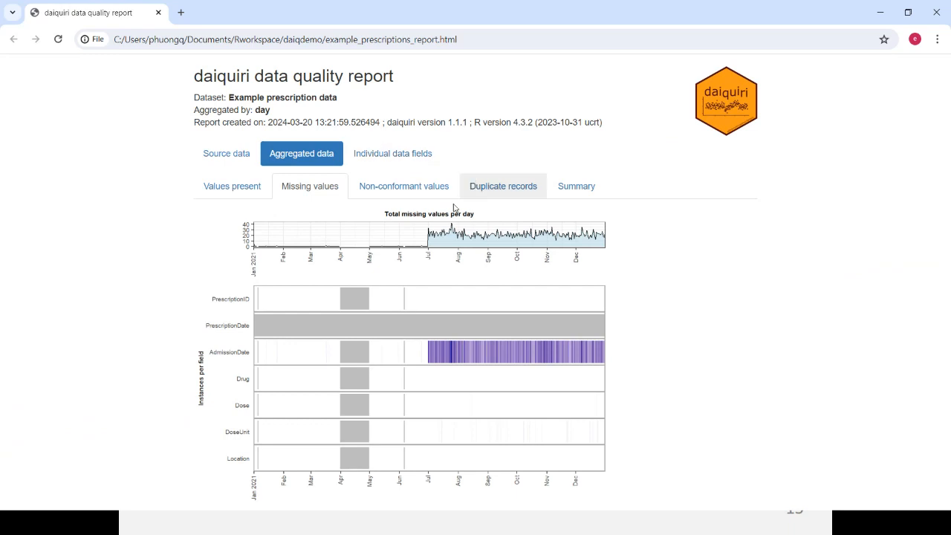
- View non-conformant values per day, then total duplicate records per day
left_click(414, 191)
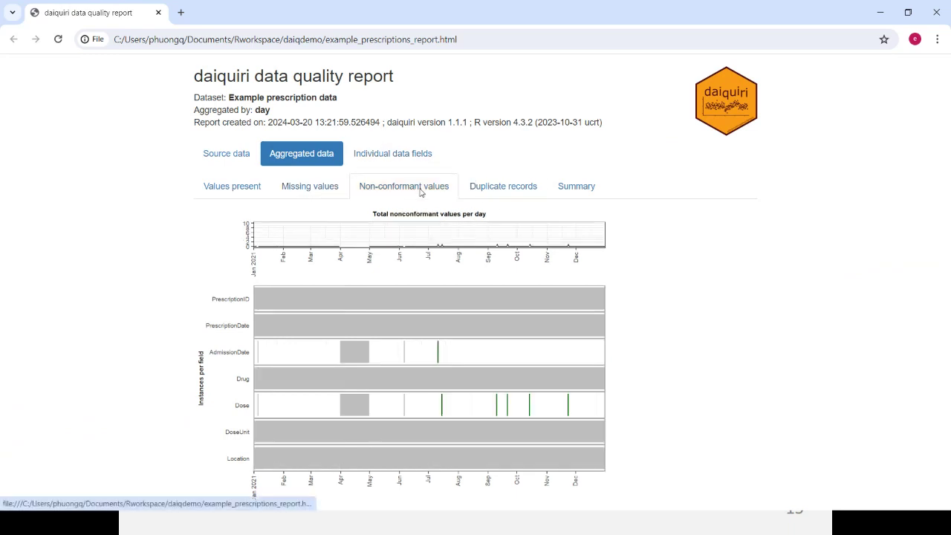
left_click(501, 191)
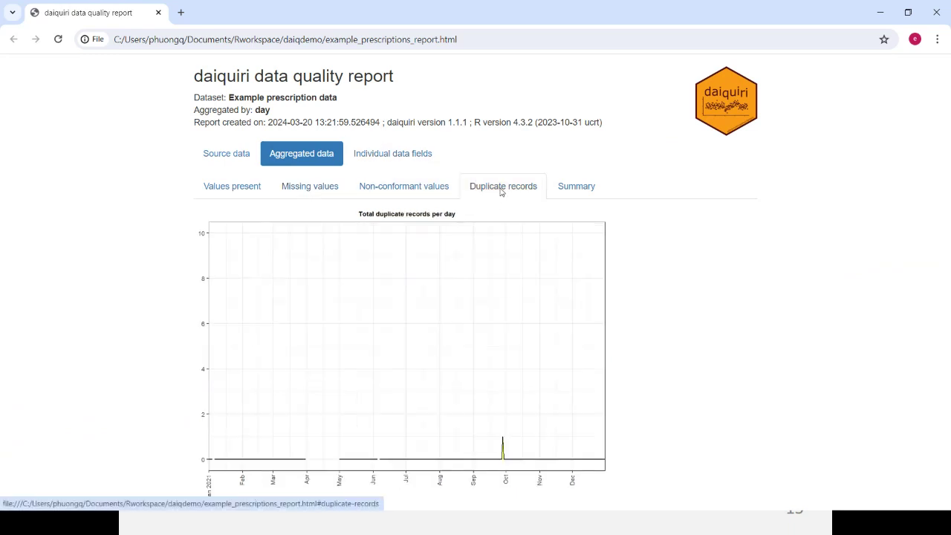
- View PrescriptionID's missing_n, missing_perc and min_length charts under Individual data fields
left_click(388, 156)
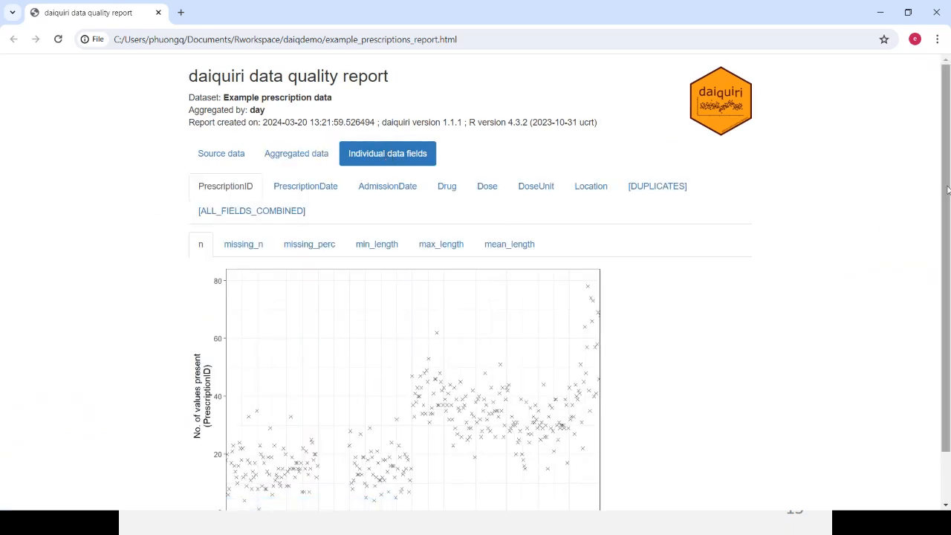
left_click_drag(946, 208, 946, 227)
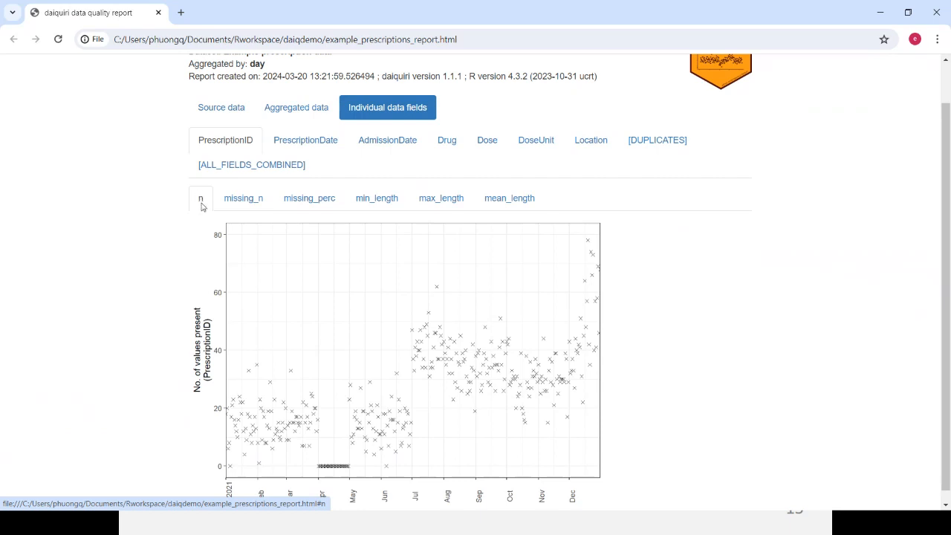
left_click(249, 208)
left_click(321, 204)
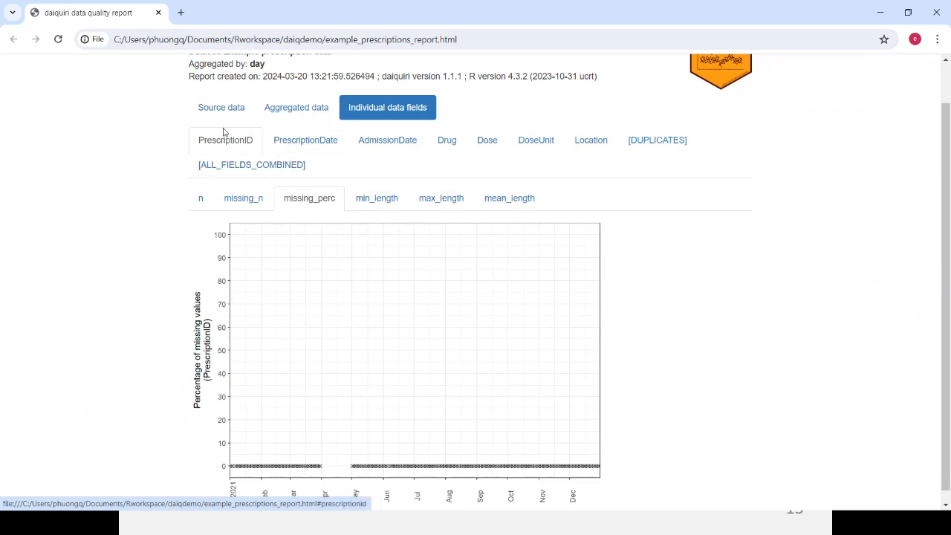
left_click(377, 197)
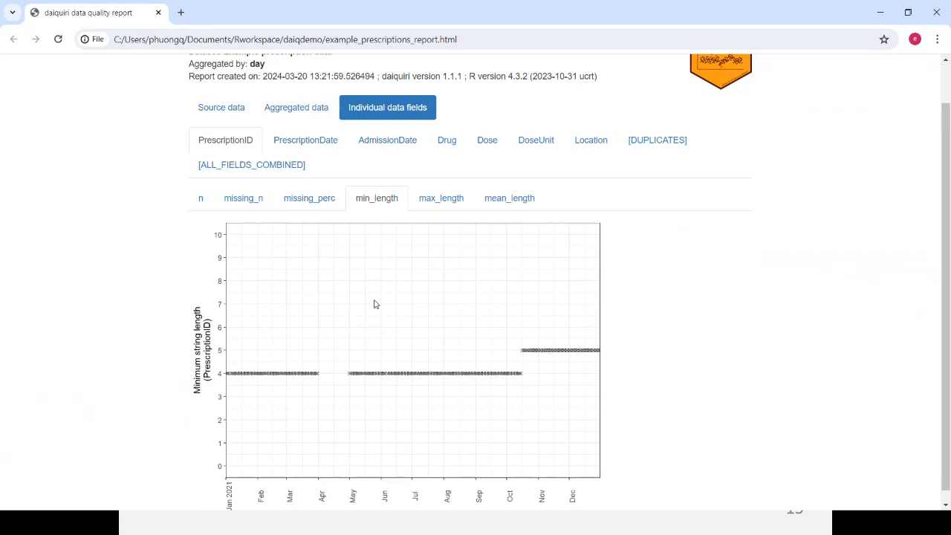
- View PrescriptionDate's midnight_n chart counting dates with no time element per day
left_click(306, 140)
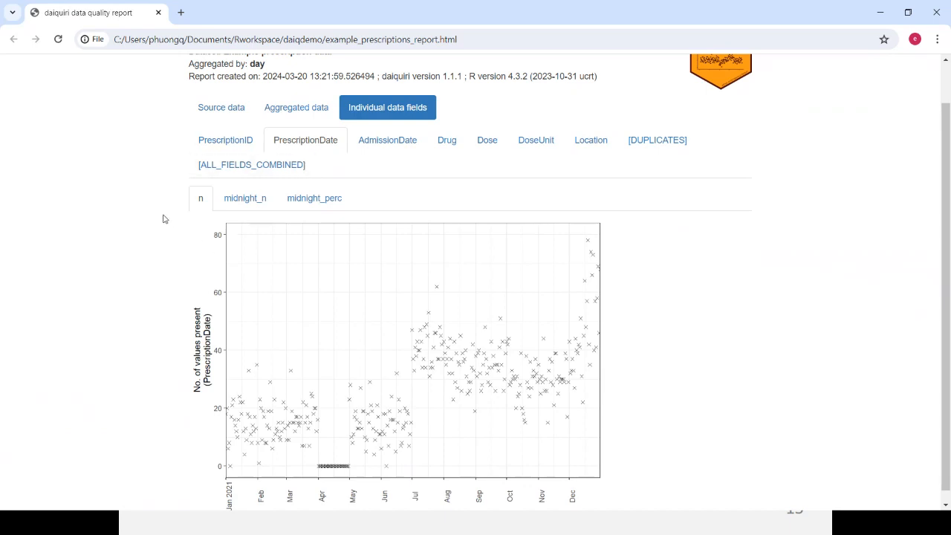
left_click(245, 199)
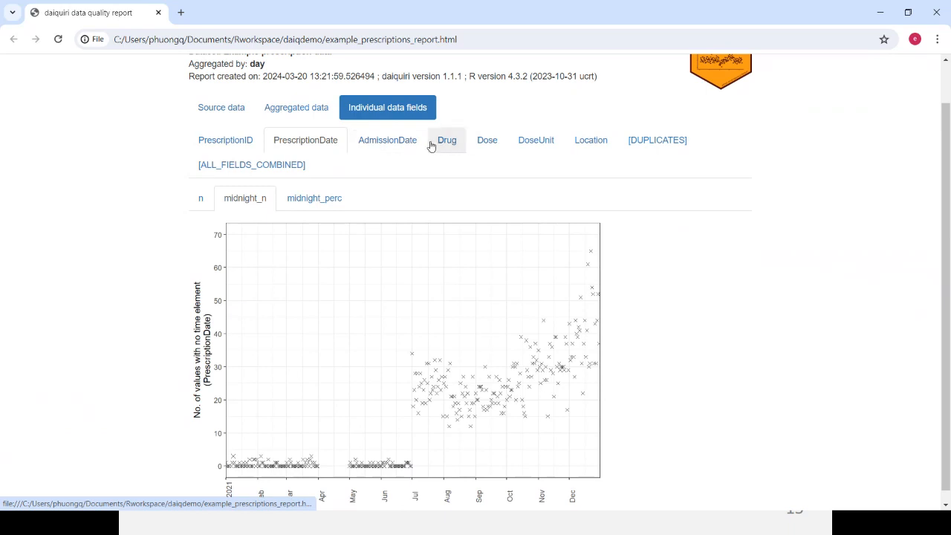
- Review Dose's non-conformant, minimum and maximum charts, then show the Location field's values-present chart
left_click(481, 139)
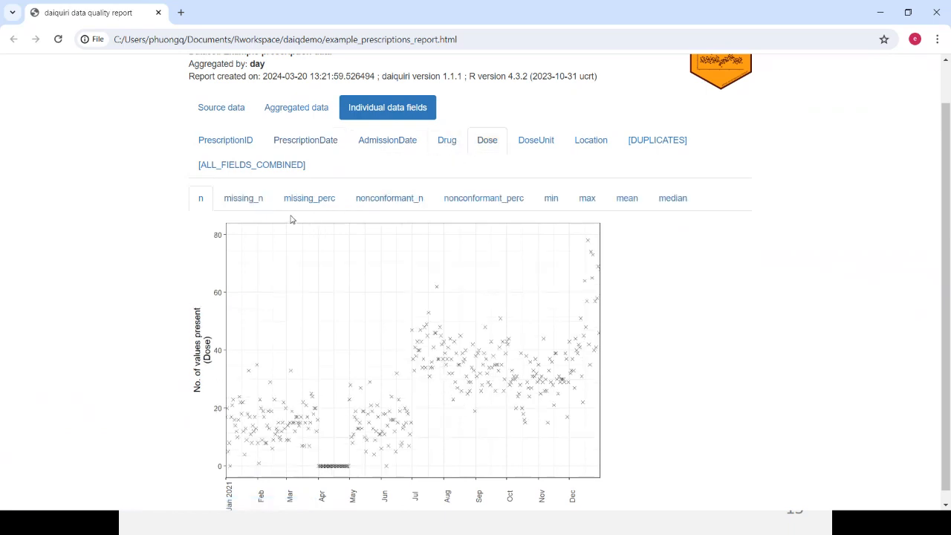
left_click(379, 198)
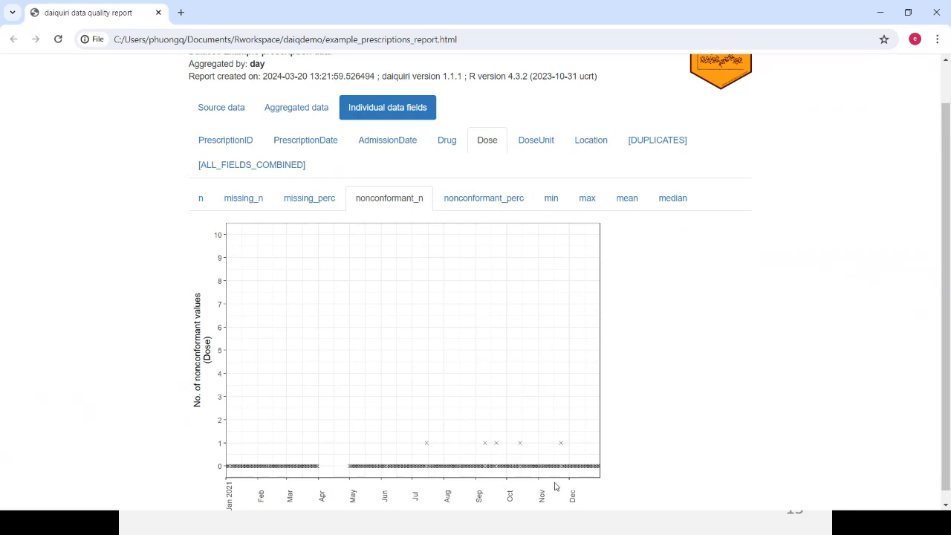
left_click(551, 199)
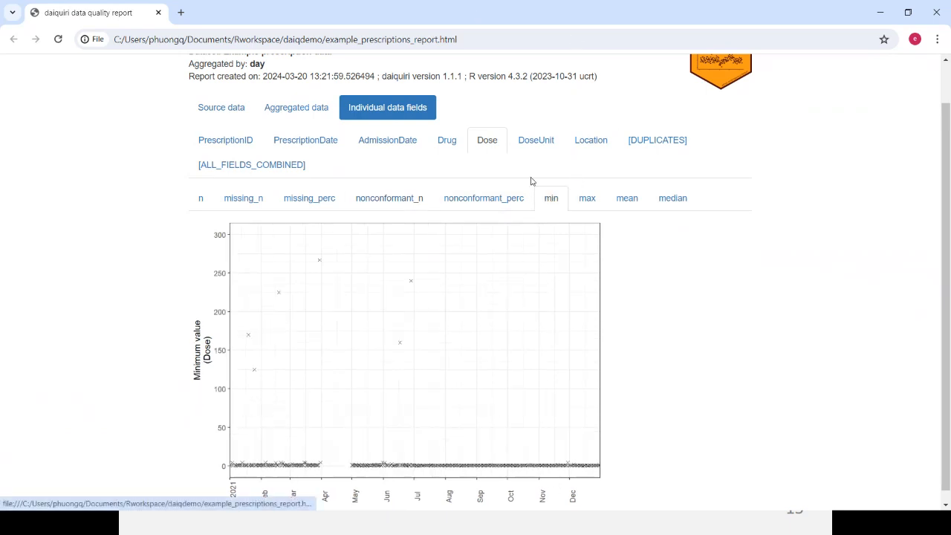
left_click(587, 197)
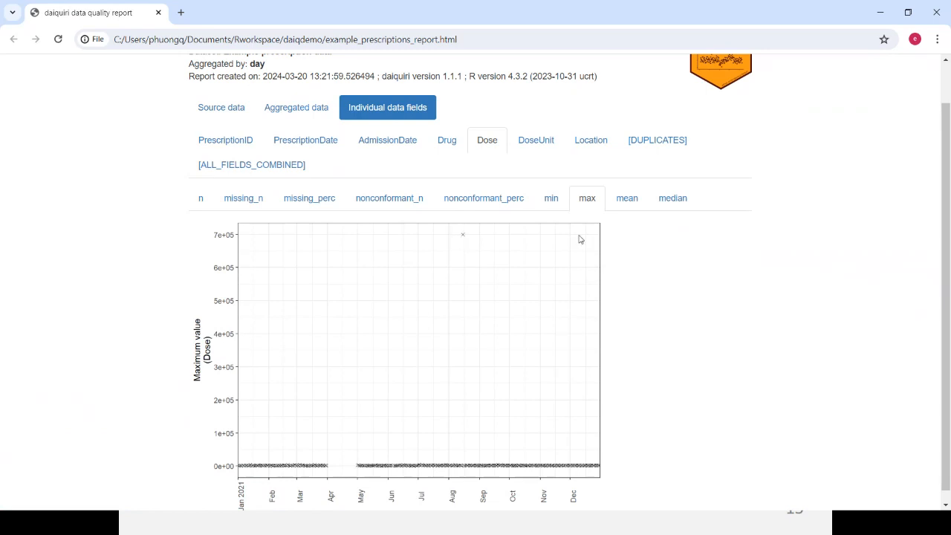
left_click(592, 146)
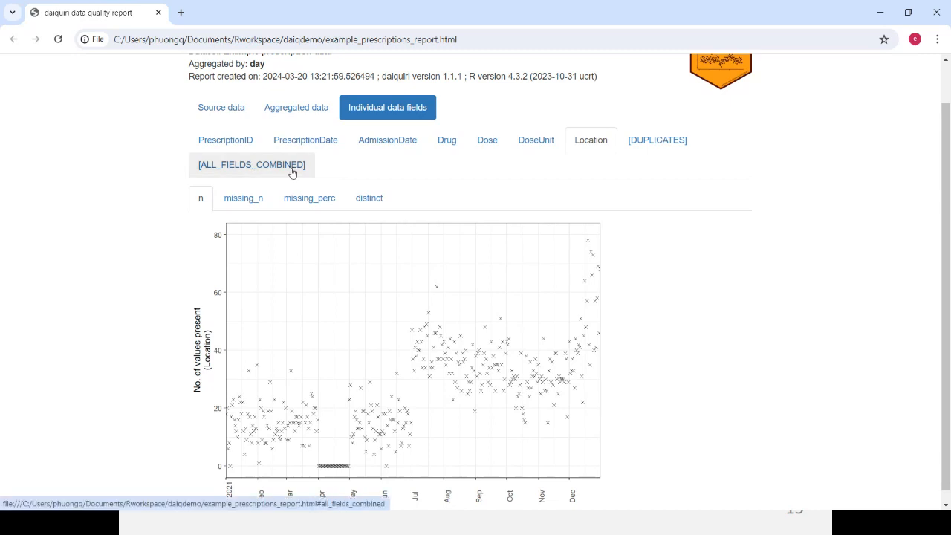
- Show the Location field's distinct-values-per-day chart
left_click(363, 204)
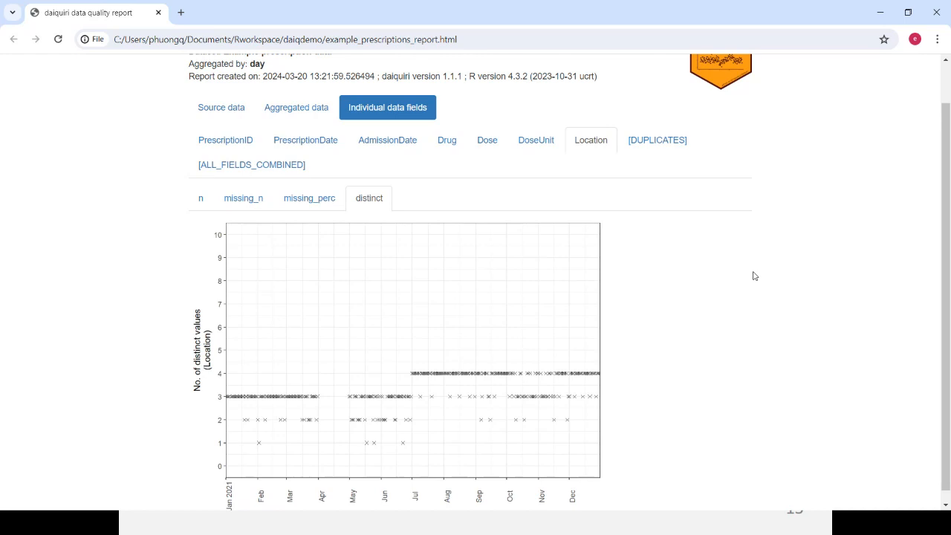
- Switch from Chrome back to the RStudio window via the Alt+Tab switcher
key("alt+Tab")
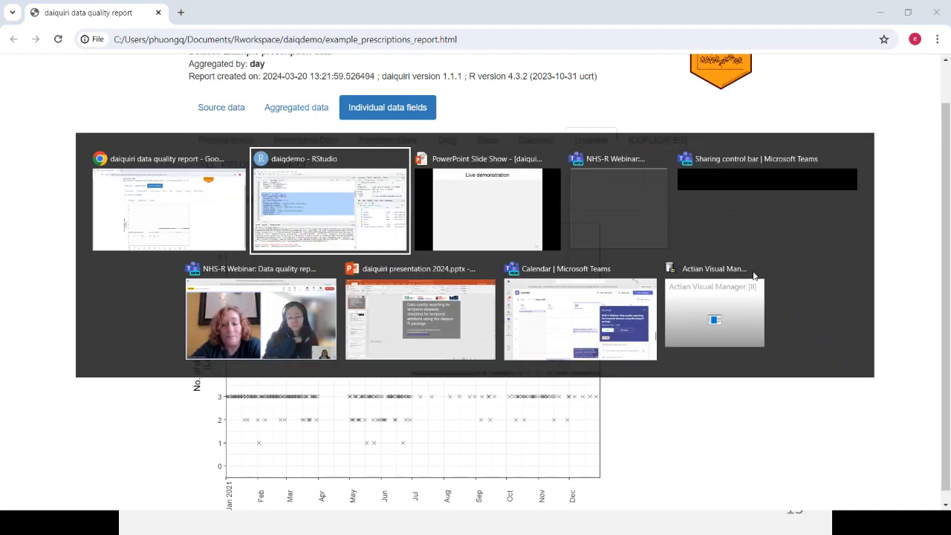
key("Tab")
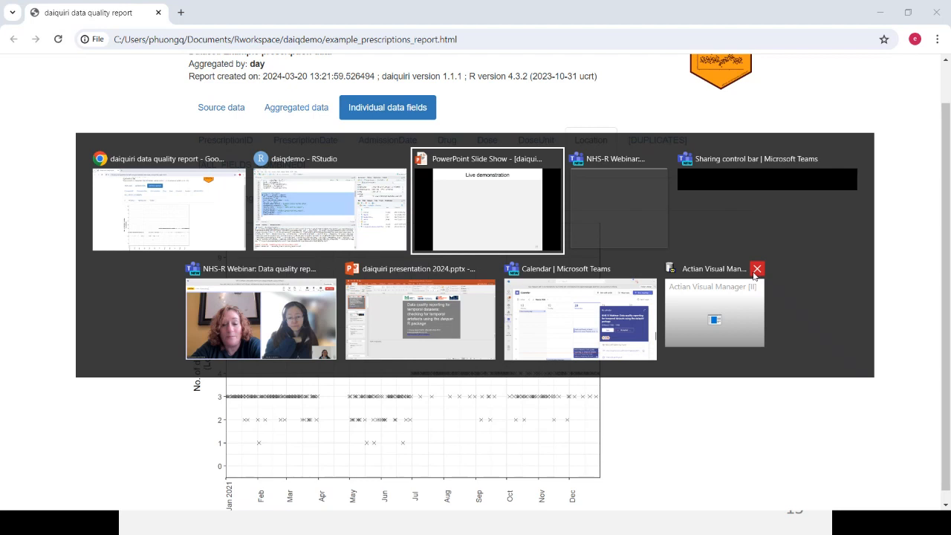
key("Tab")
key("Tab")
key("Tab")
key("Tab")
key("Tab")
key("Tab")
key("Tab")
key("Tab")
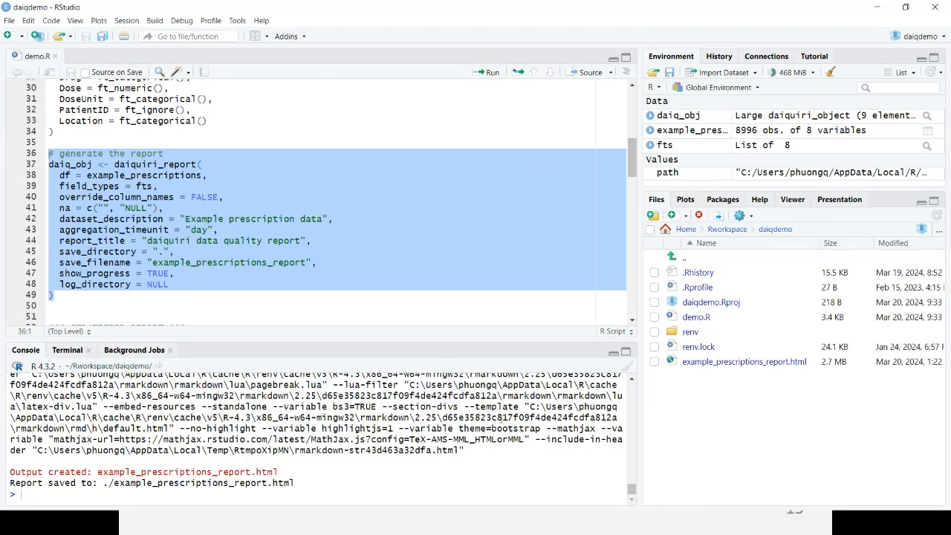
scroll(598, 463, "up", 5)
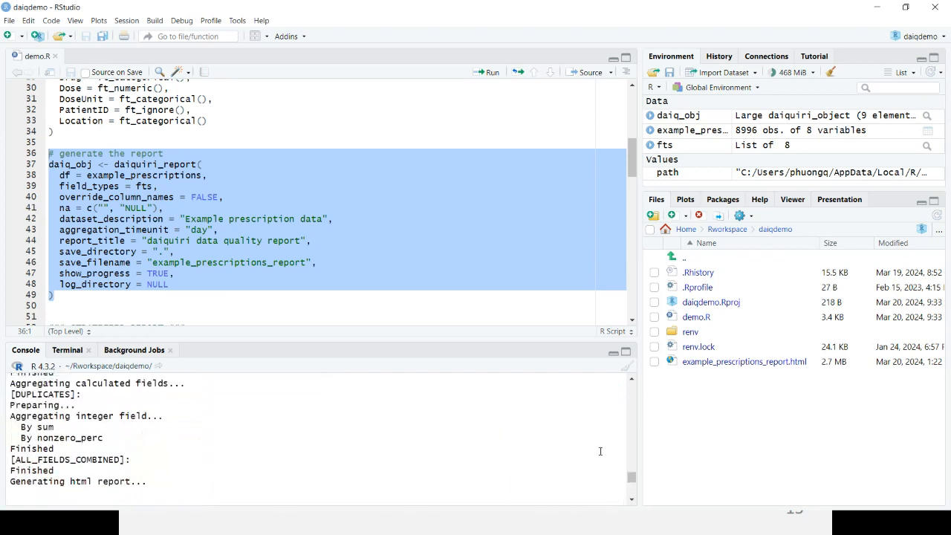
scroll(598, 461, "up", 5)
scroll(601, 451, "up", 5)
scroll(601, 451, "up", 5)
scroll(601, 451, "up", 5)
scroll(601, 451, "up", 5)
scroll(600, 451, "up", 4)
scroll(600, 451, "up", 4)
scroll(601, 453, "up", 4)
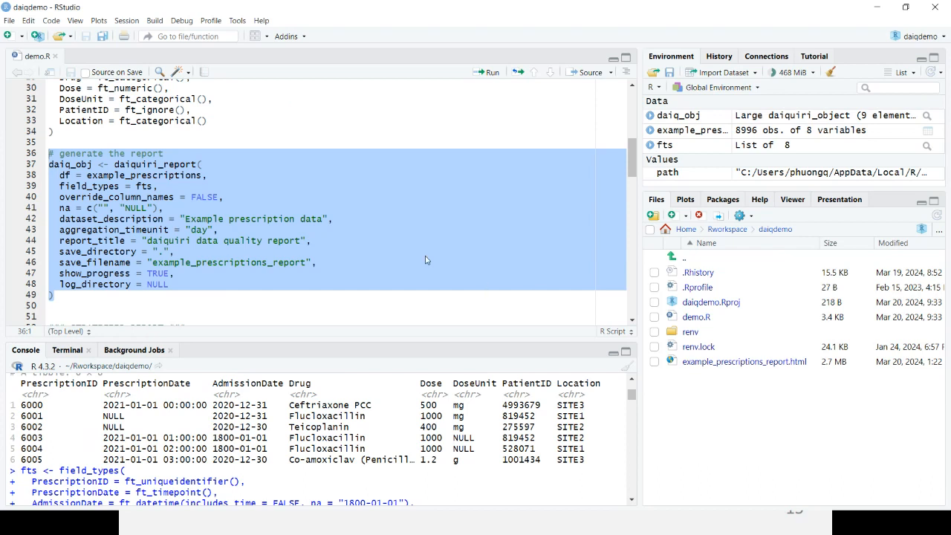
left_click_drag(631, 160, 627, 186)
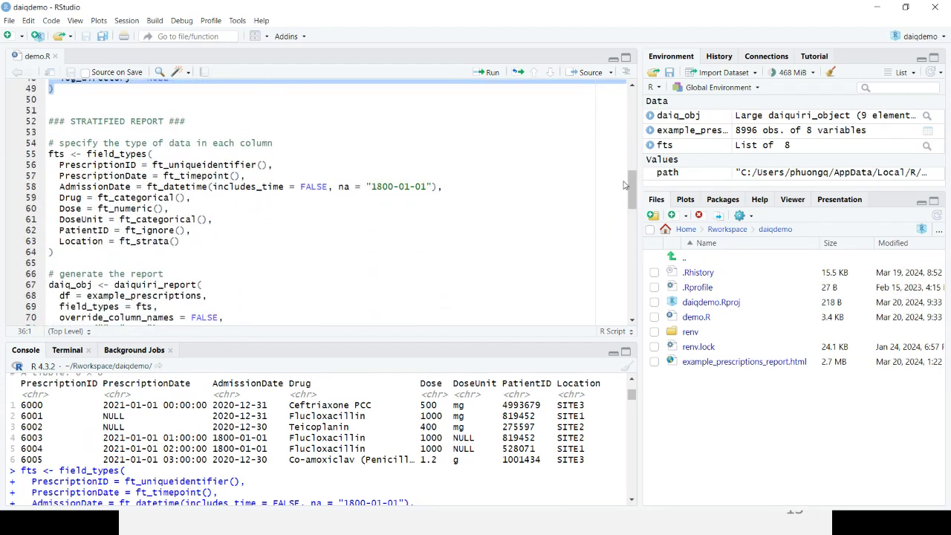
- Highlight Location = ft_strata() and run the stratified field_types definition
left_click(330, 150)
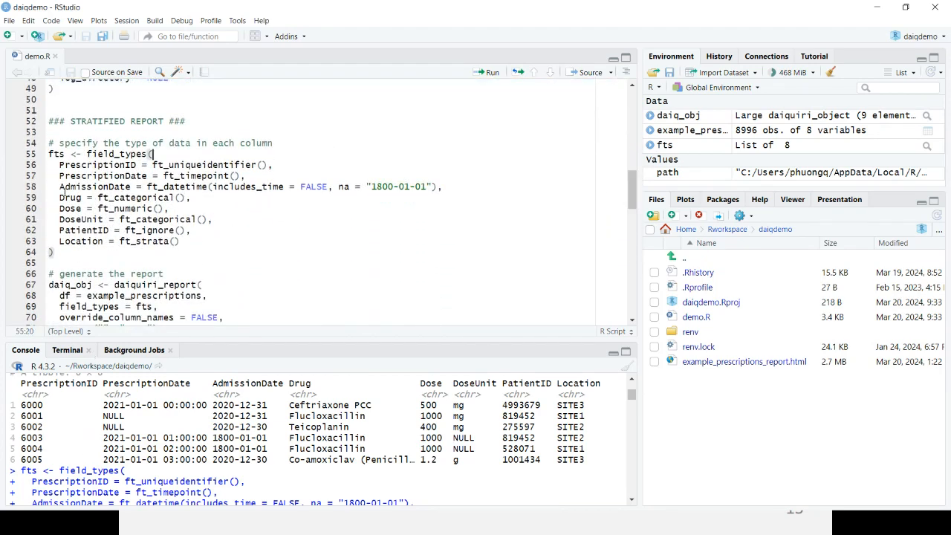
double_click(143, 239)
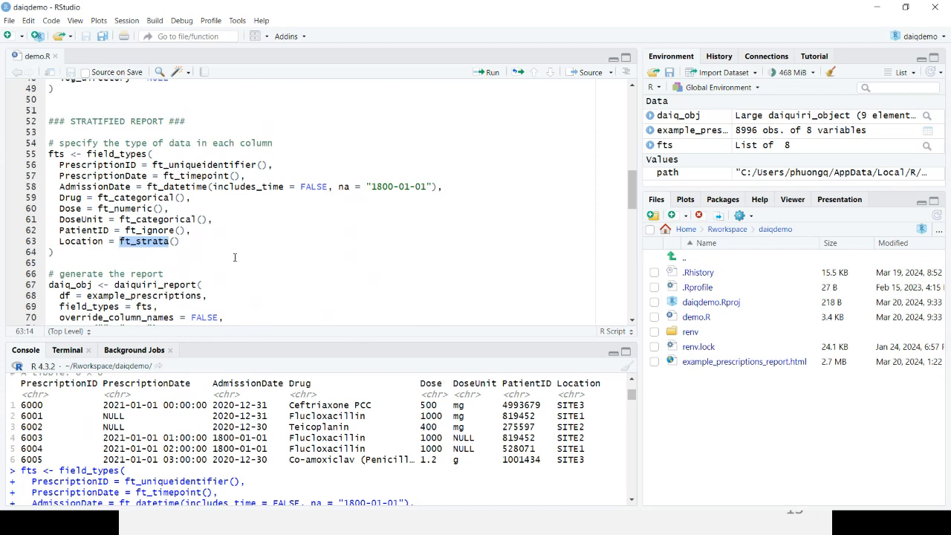
left_click(72, 257)
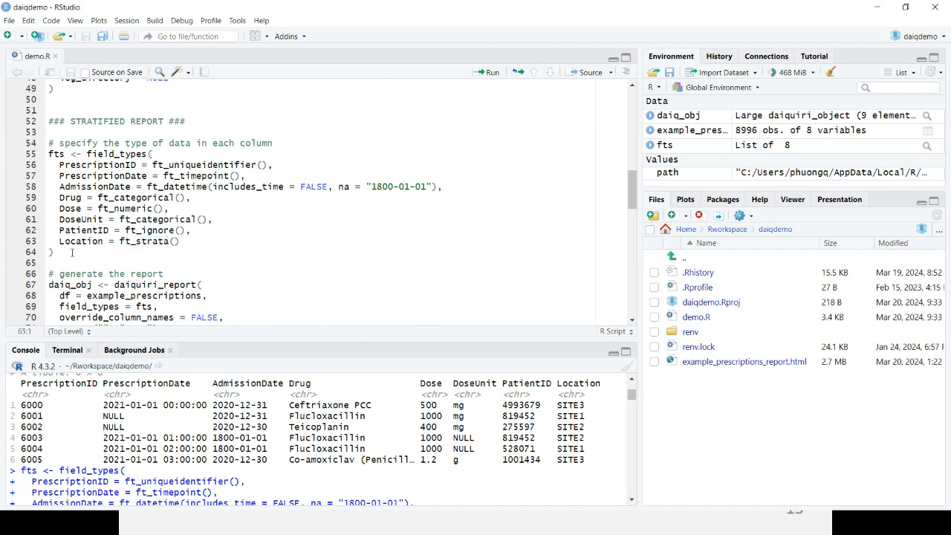
key("shift+Up")
key("shift+Up")
key("shift+Up")
key("shift+Up")
key("shift+Up")
key("shift+Up")
key("shift+Up")
key("shift+Up")
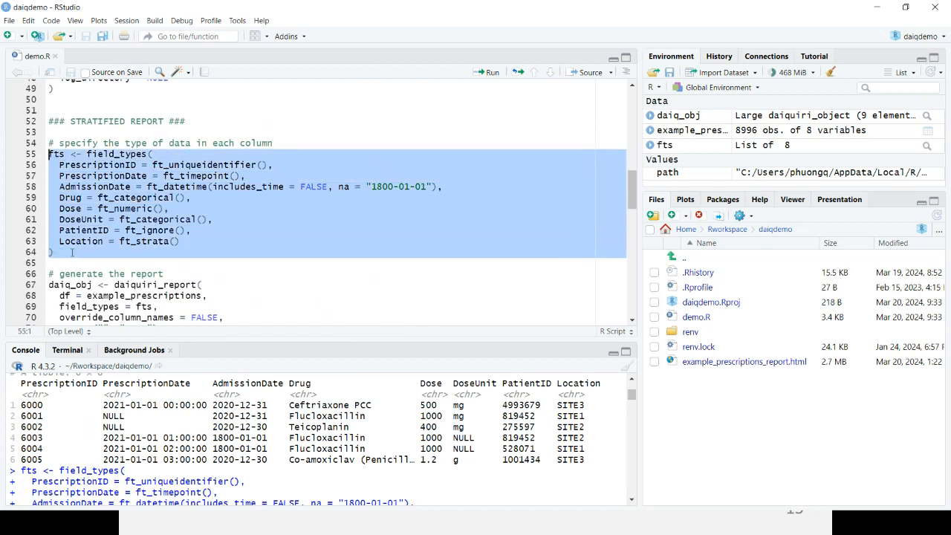
key("ctrl+Return")
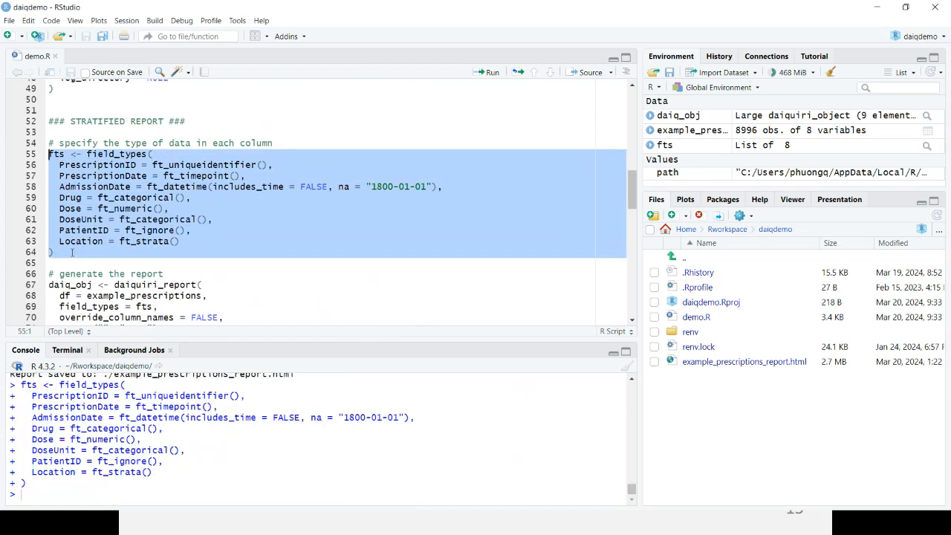
- Run the daiquiri_report call producing example_prescriptions_report_stratified.html and select the new file
key("shift+Down")
key("shift+Down")
key("shift+Down")
key("shift+Down")
key("shift+Down")
key("shift+Down")
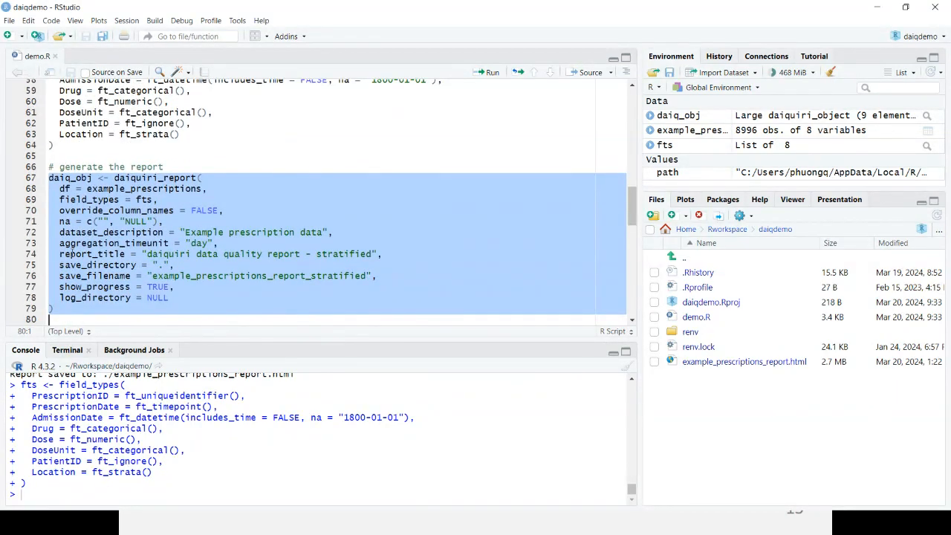
key("ctrl+Return")
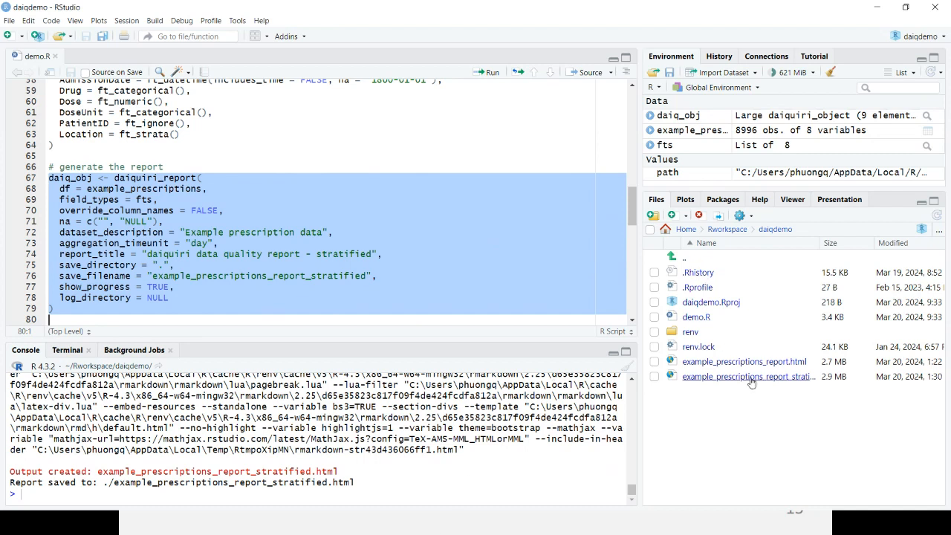
left_click(750, 377)
- View the stratified report in the browser and show its Aggregated data heatmaps by Location
left_click(807, 405)
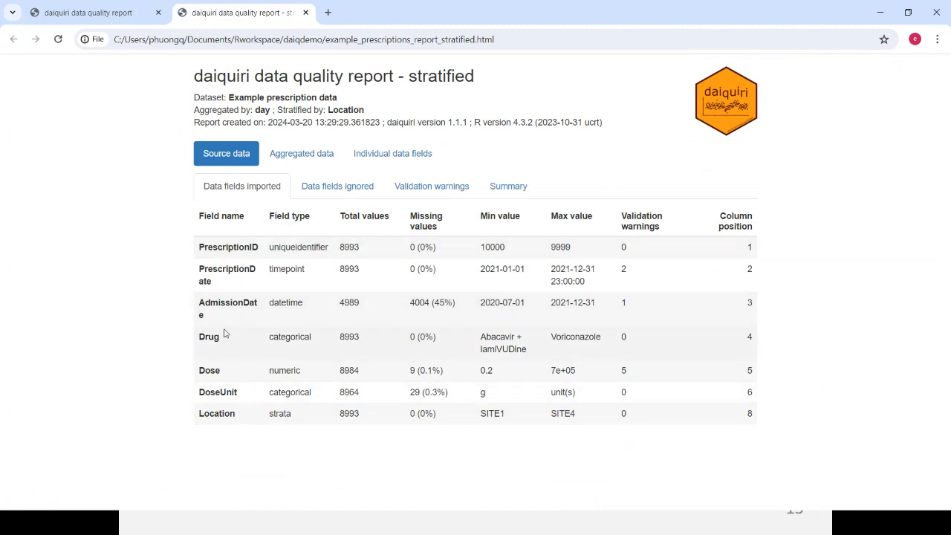
left_click(303, 159)
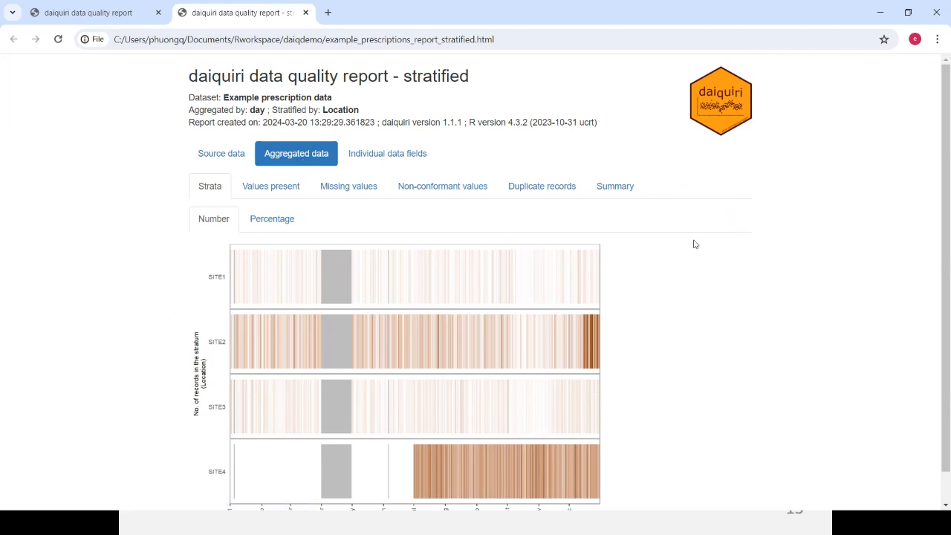
left_click_drag(947, 216, 947, 253)
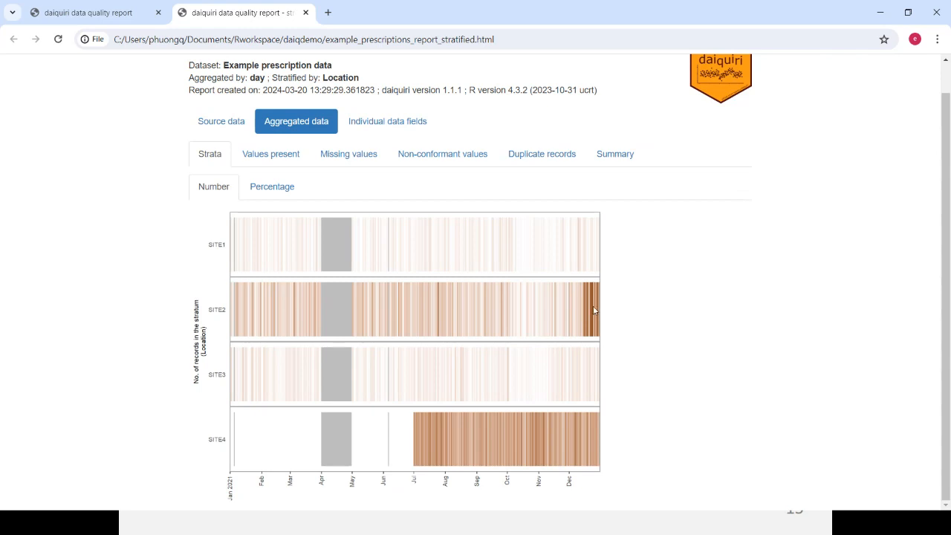
- Compare values-present charts for SITE1 through SITE4, then show the missing-values charts
left_click(287, 154)
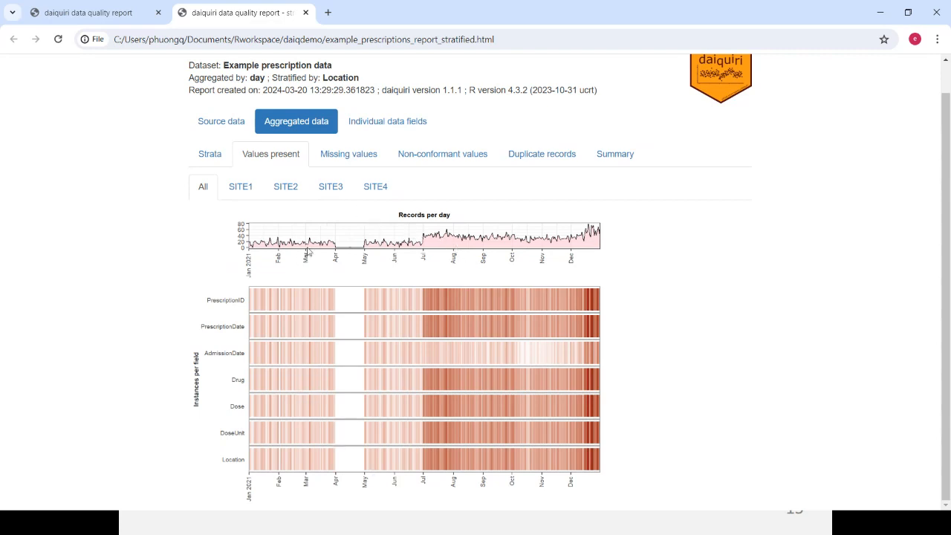
left_click(241, 187)
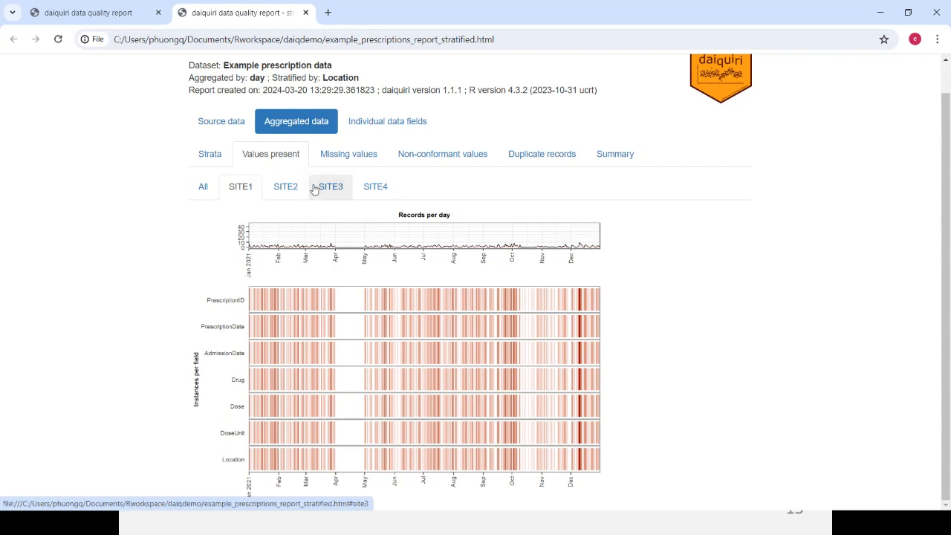
left_click(287, 186)
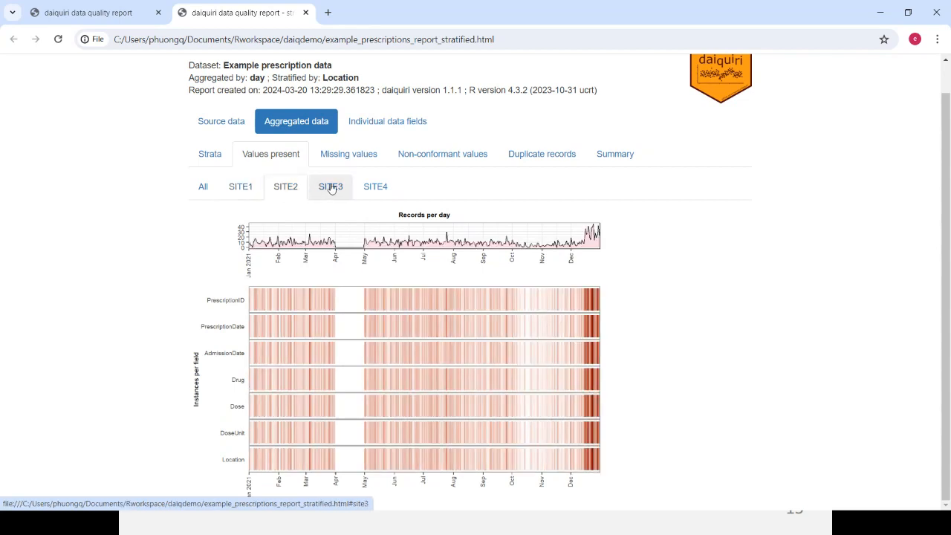
left_click(331, 186)
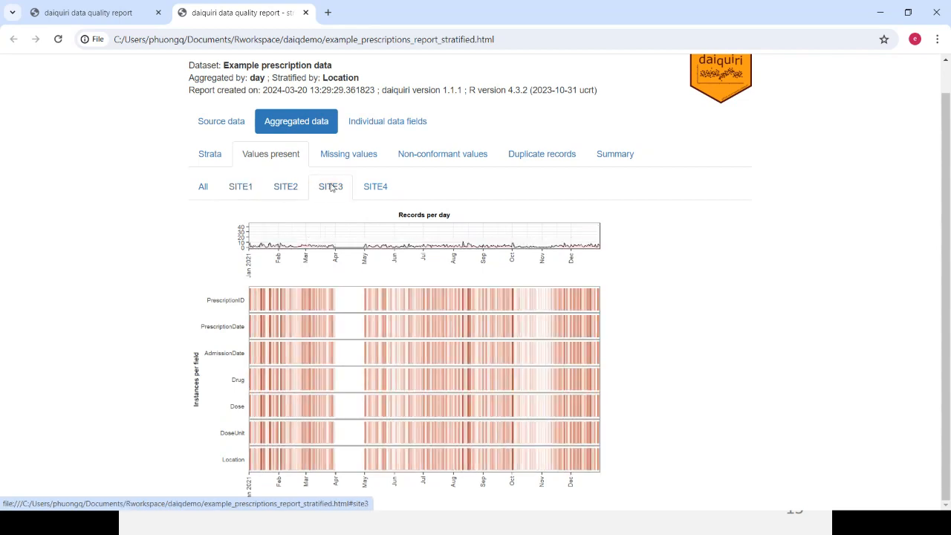
left_click(375, 187)
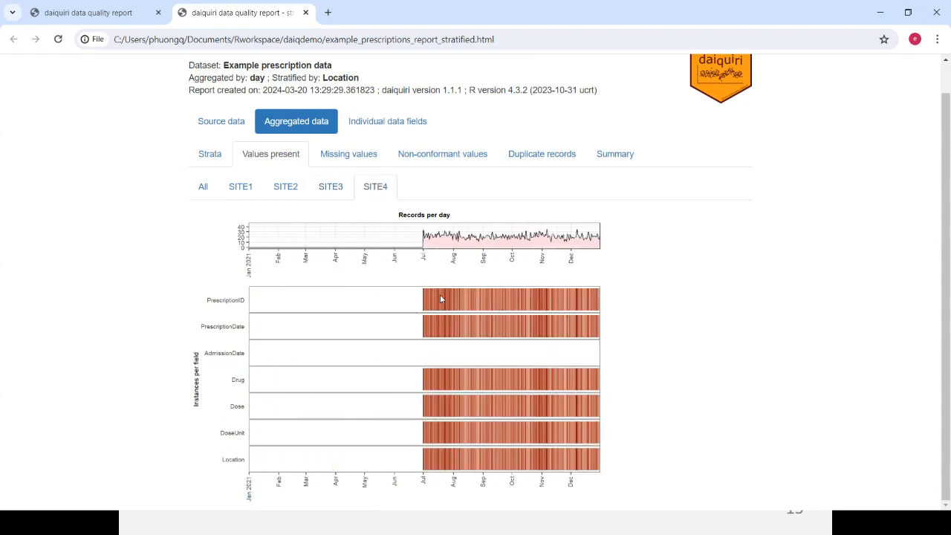
left_click(349, 154)
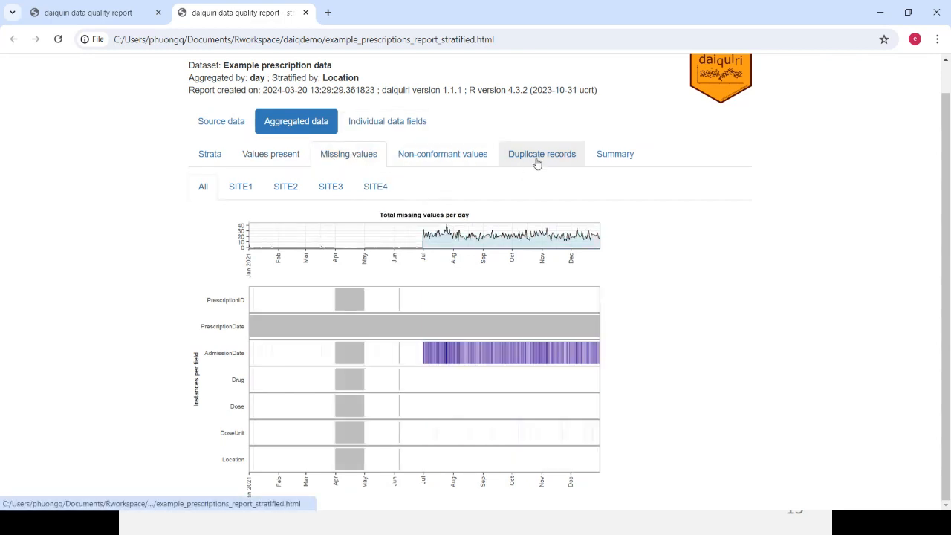
- Step through PrescriptionID's missing count, percentage, and min, max and mean length charts
left_click(387, 121)
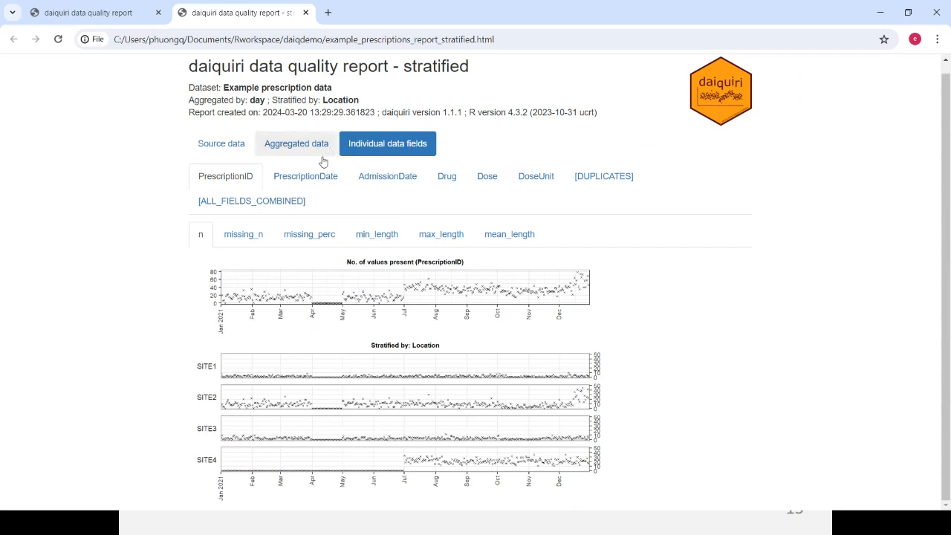
left_click(243, 234)
left_click(309, 234)
left_click(377, 234)
left_click(441, 234)
left_click(509, 234)
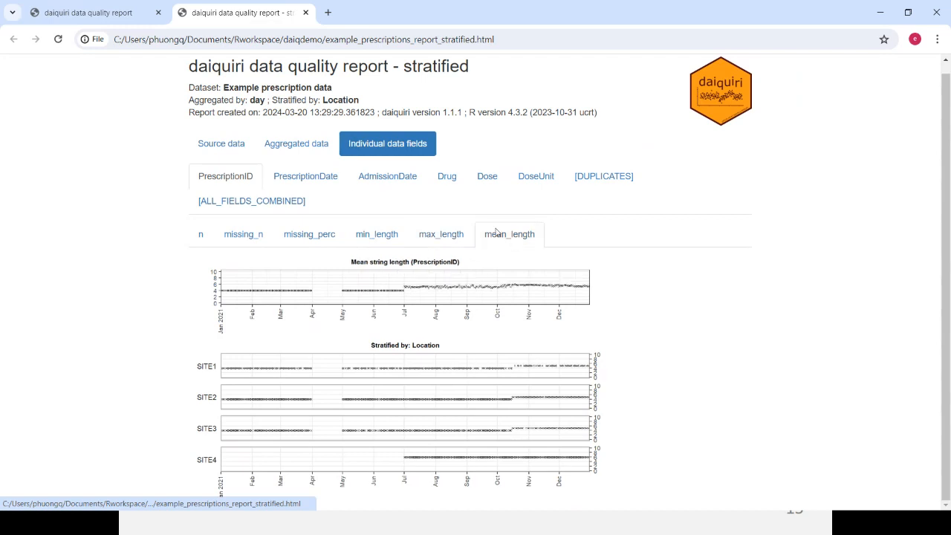
- Show PrescriptionDate's midnight_n chart split by site, then bring up the window switcher
left_click(290, 182)
left_click(244, 234)
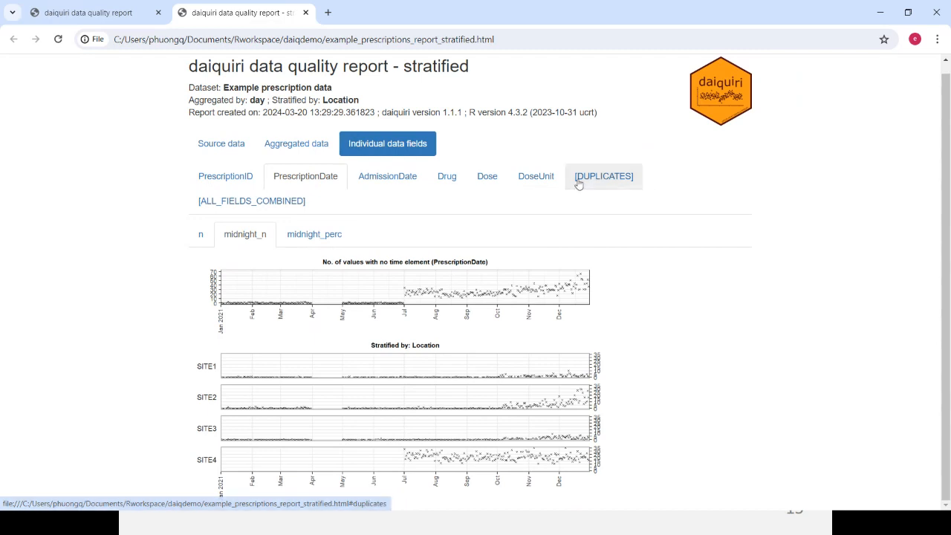
key("alt+Tab")
- Switch back to the running slide show and advance toward the concluding 'Questions?' slide
key("Tab")
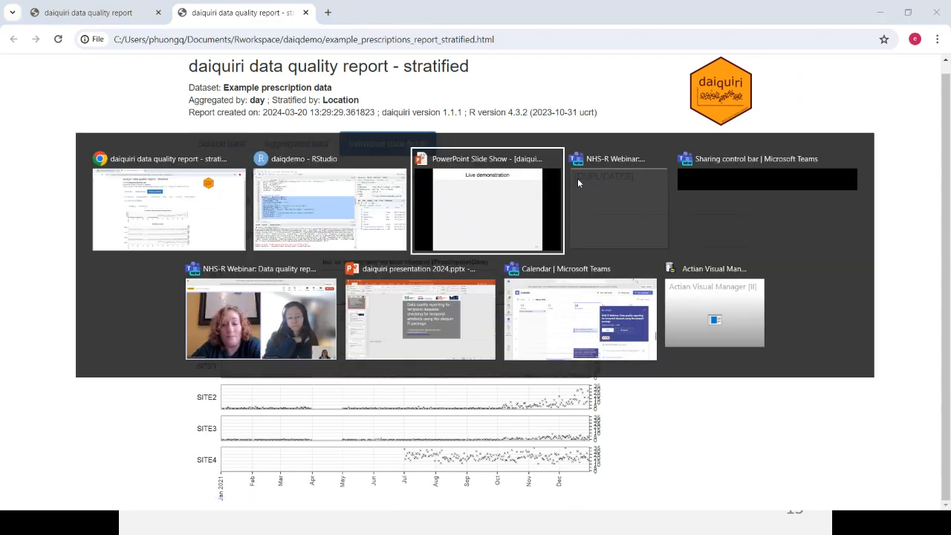
key("Right")
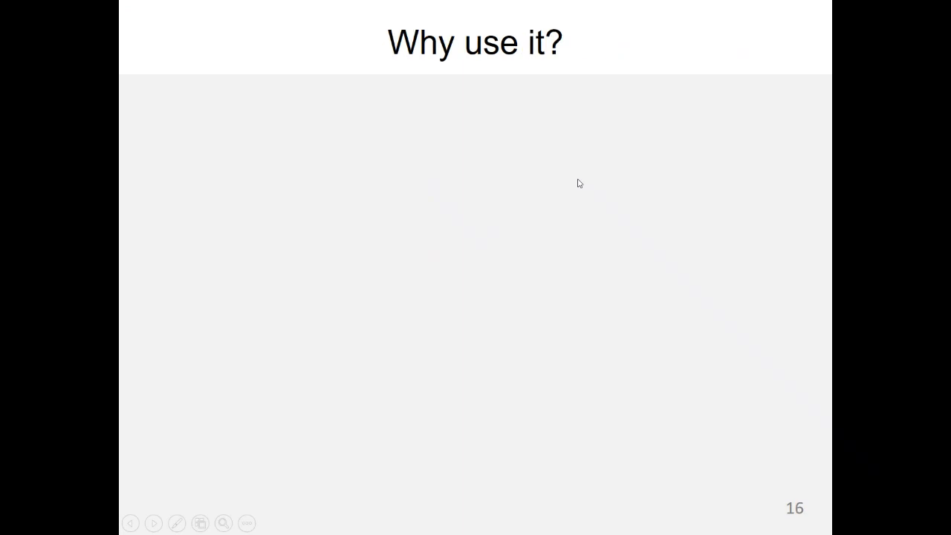